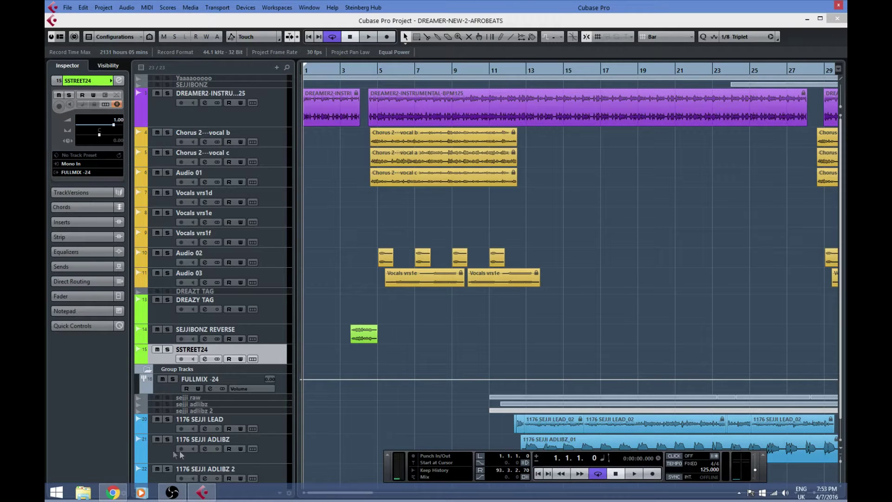
Maximize the project window and play back the song from bar 50 with the three 1176 SEJJI tracks muted
{"action": "left_click", "coordinate": [343, 492]}
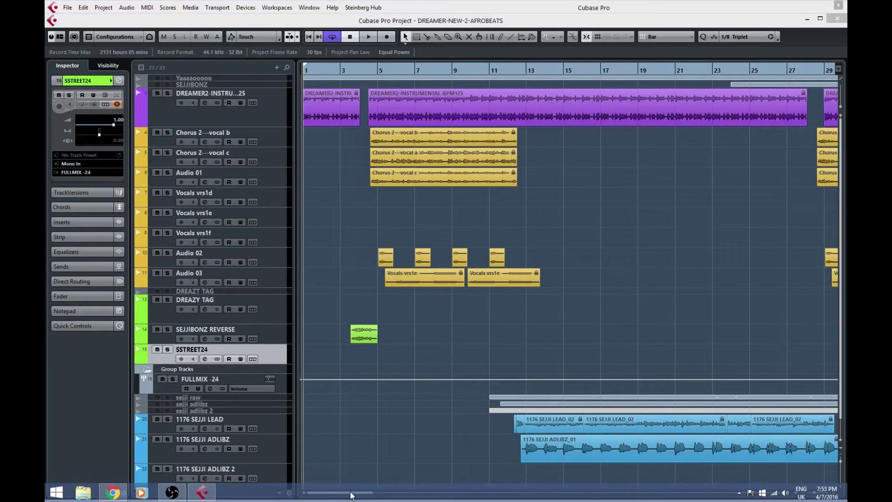
{"action": "left_click", "coordinate": [820, 19]}
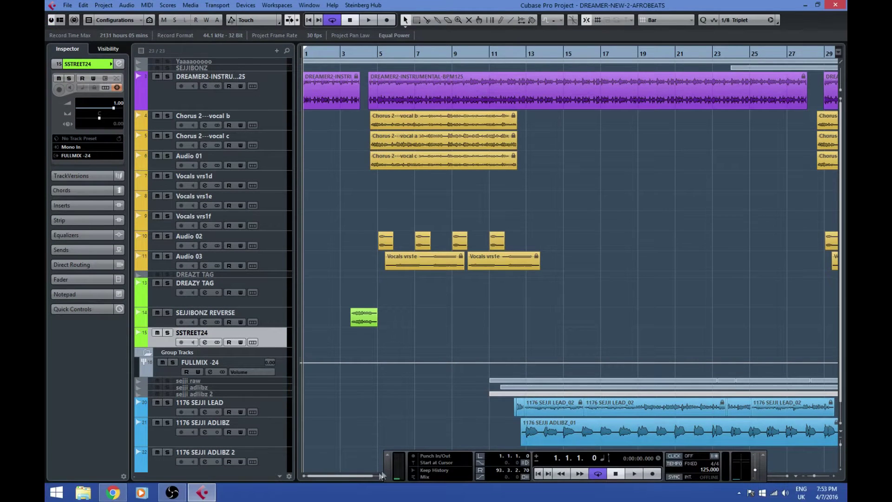
{"action": "left_click_drag", "start_coordinate": [382, 475], "coordinate": [469, 478]}
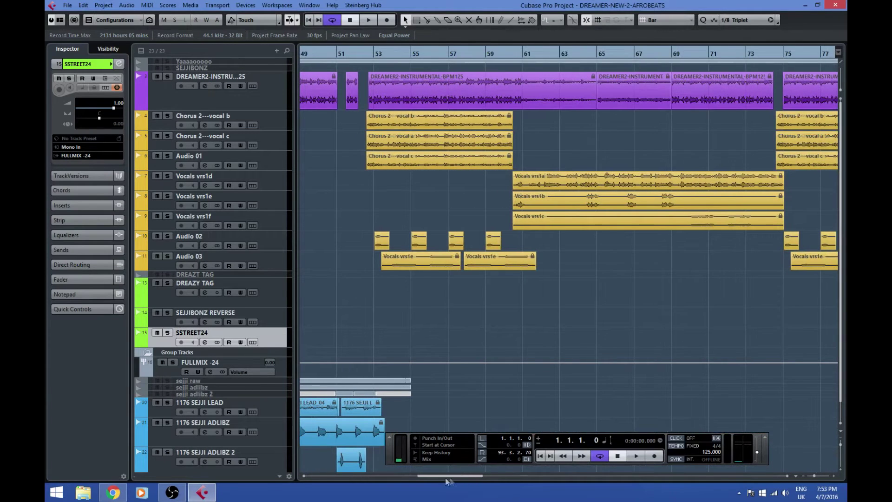
{"action": "left_click", "coordinate": [324, 51]}
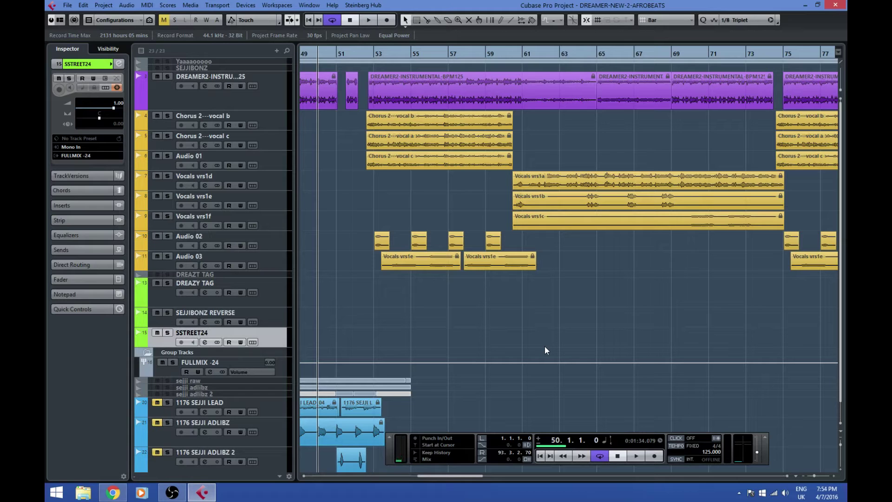
{"action": "left_click", "coordinate": [636, 457]}
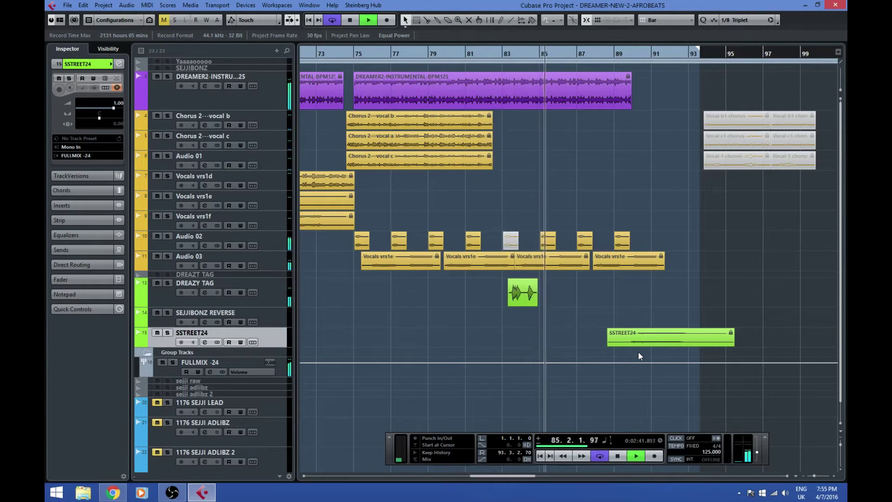
{"action": "key", "text": "space"}
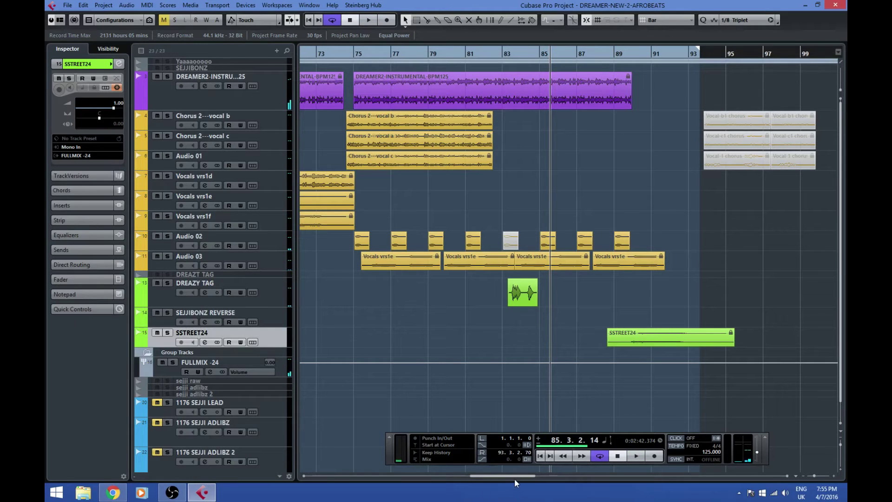
Unmute the three 1176 SEJJI tracks and play back their section from bar 35 to bar 53
{"action": "left_click_drag", "start_coordinate": [514, 475], "coordinate": [428, 479]}
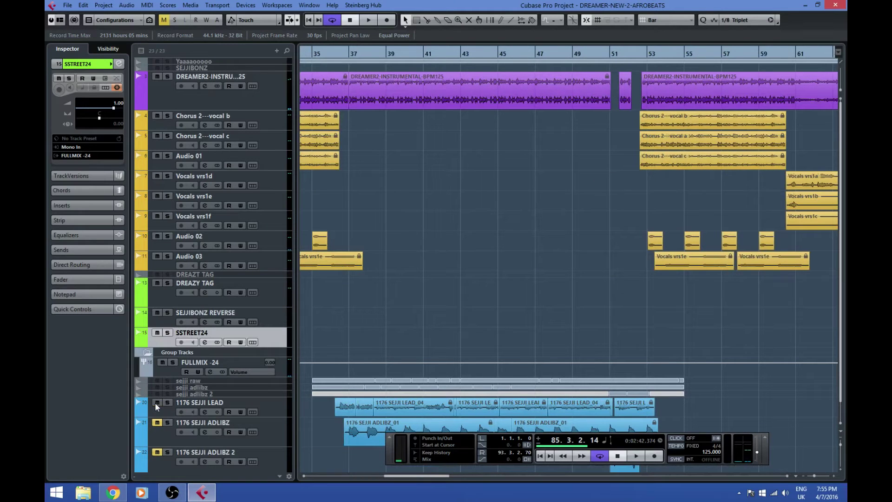
{"action": "left_click", "coordinate": [156, 422]}
{"action": "left_click", "coordinate": [158, 452]}
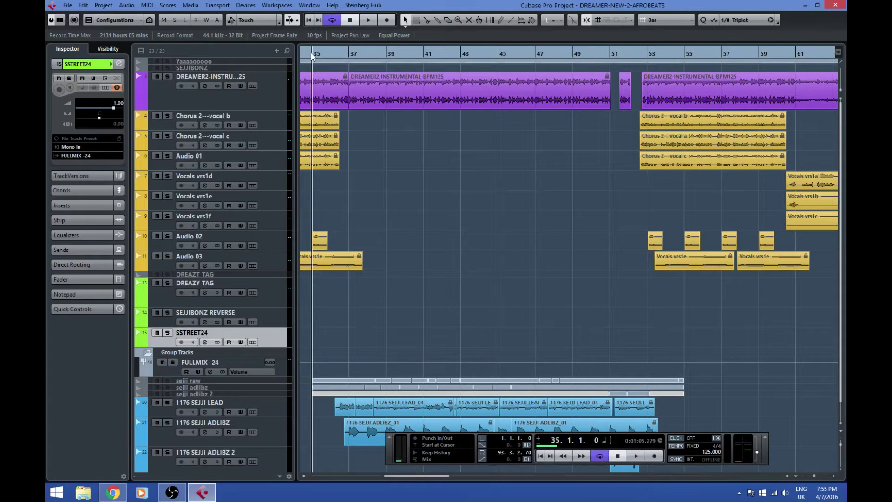
{"action": "key", "text": "space"}
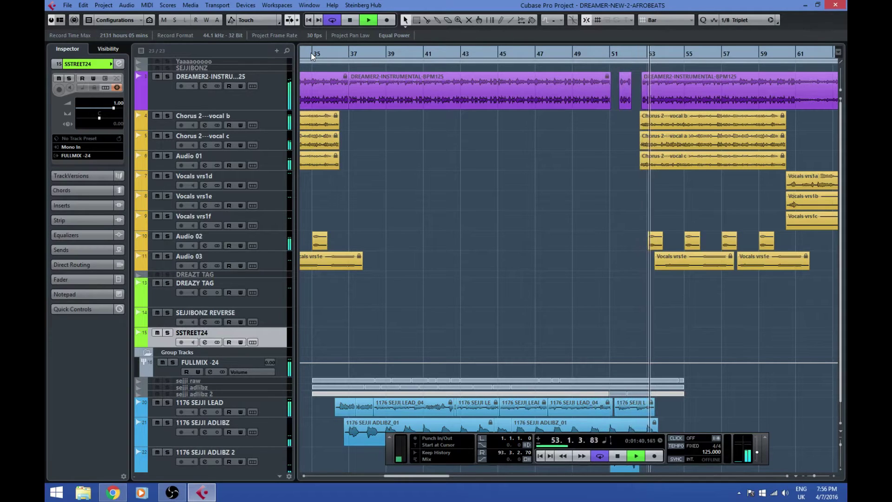
{"action": "key", "text": "space"}
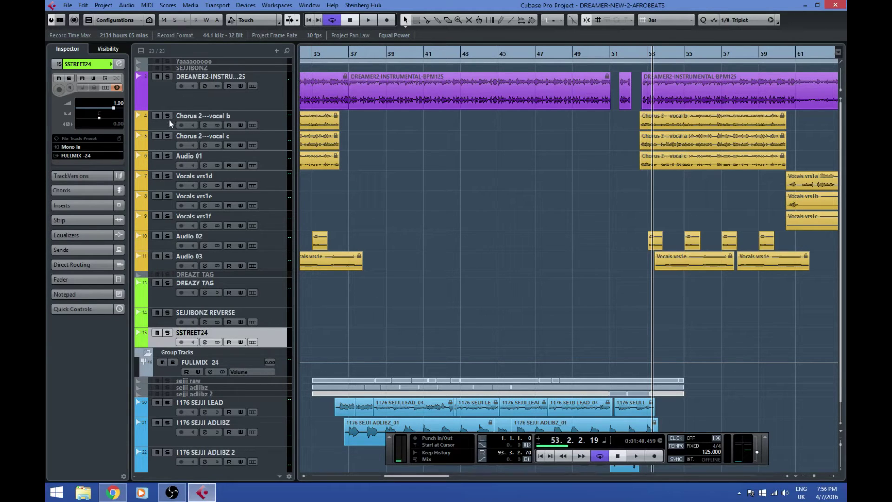
Solo the Vocals vrs1d track
{"action": "left_click_drag", "start_coordinate": [395, 476], "coordinate": [457, 478]}
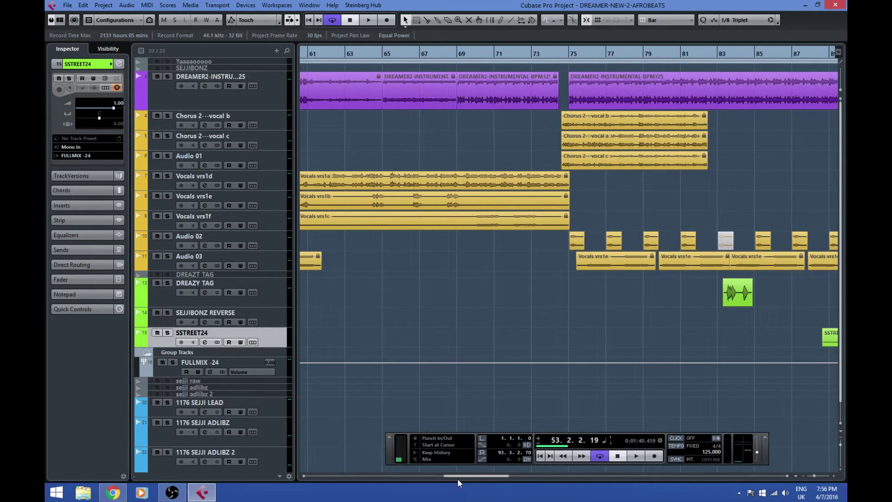
{"action": "left_click", "coordinate": [278, 178]}
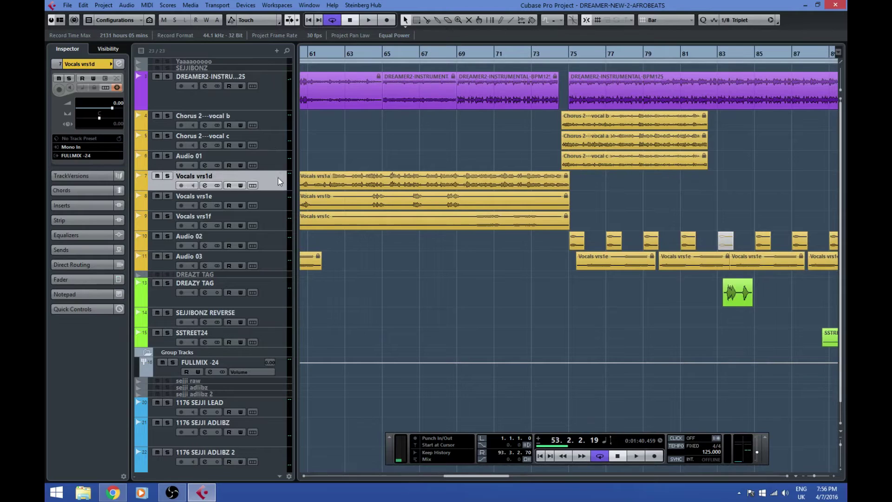
{"action": "left_click", "coordinate": [167, 176]}
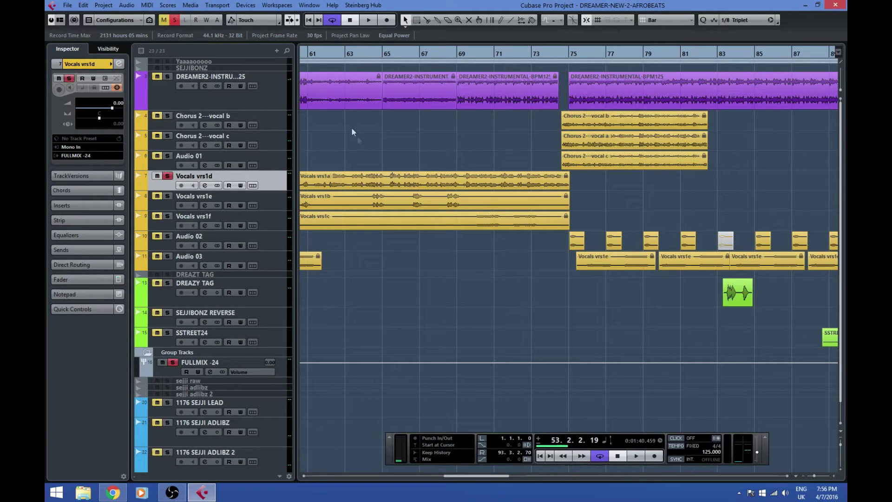
Play back the soloed Vocals vrs1d section from about bar 60 to bar 75
{"action": "left_click", "coordinate": [307, 475]}
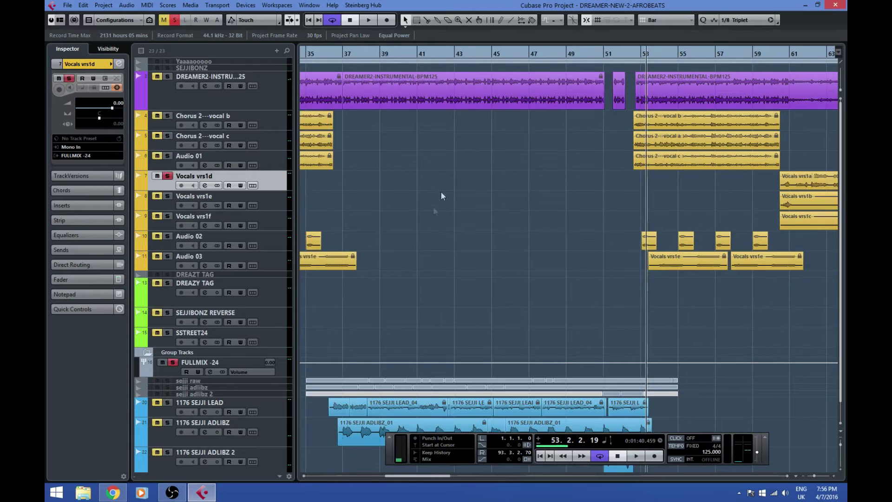
{"action": "left_click_drag", "start_coordinate": [425, 476], "coordinate": [466, 475]}
{"action": "left_click", "coordinate": [436, 54]}
{"action": "left_click", "coordinate": [637, 456]}
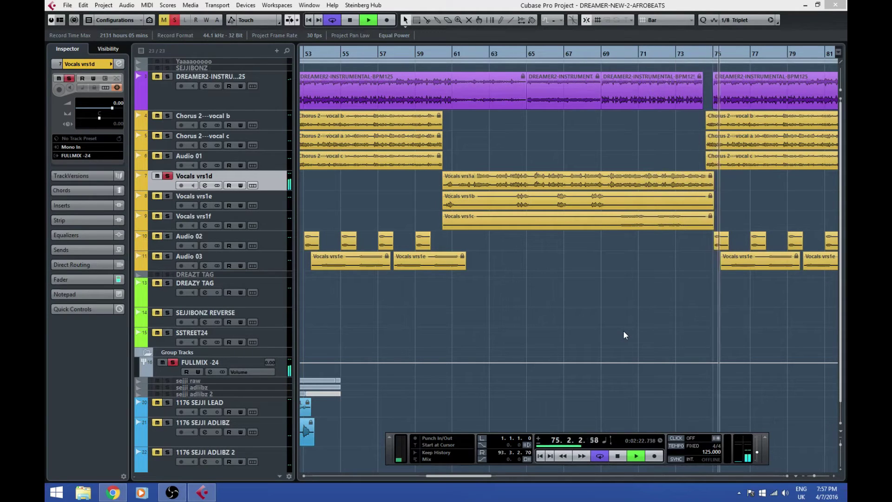
{"action": "key", "text": "space"}
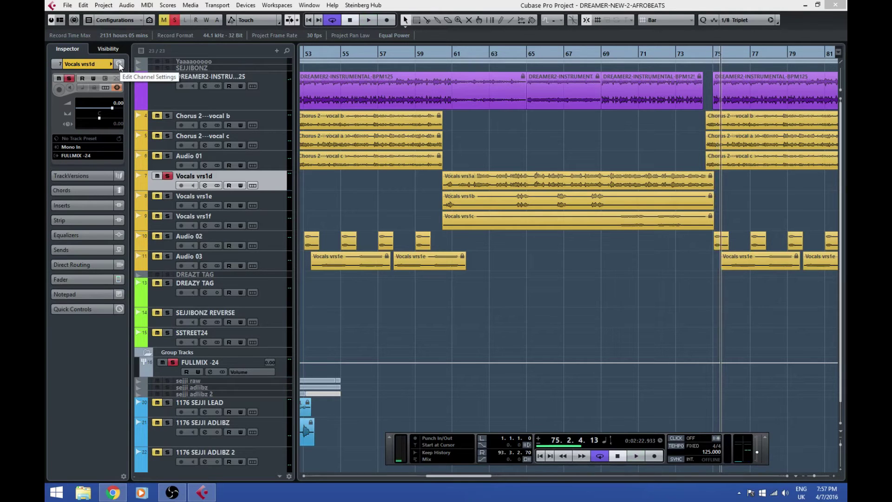
Open the channel settings of Vocals vrs1d and go through its four insert effects
{"action": "left_click", "coordinate": [119, 65]}
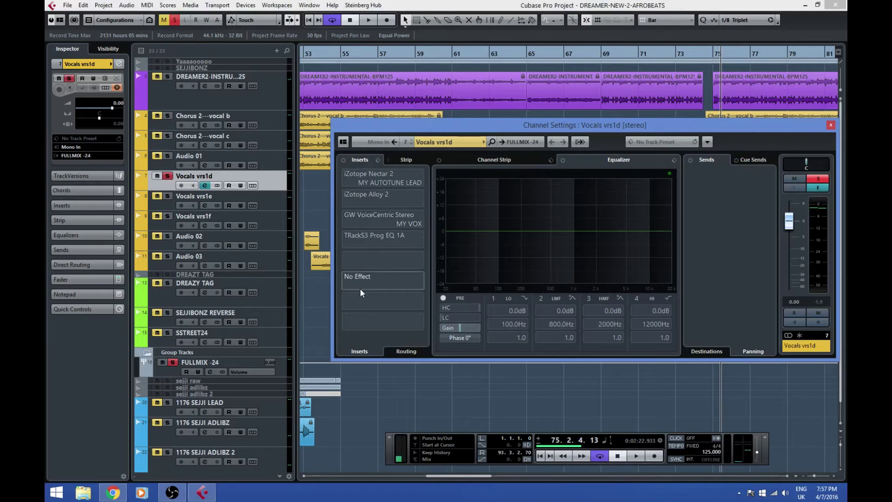
{"action": "left_click", "coordinate": [396, 180]}
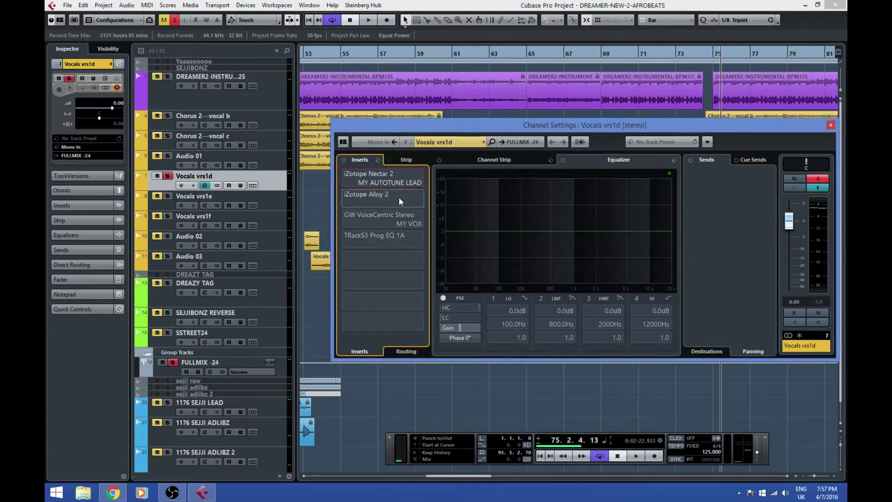
{"action": "left_click", "coordinate": [400, 234]}
{"action": "left_click", "coordinate": [407, 181]}
{"action": "left_click", "coordinate": [396, 200]}
{"action": "left_click", "coordinate": [400, 222]}
{"action": "left_click", "coordinate": [405, 237]}
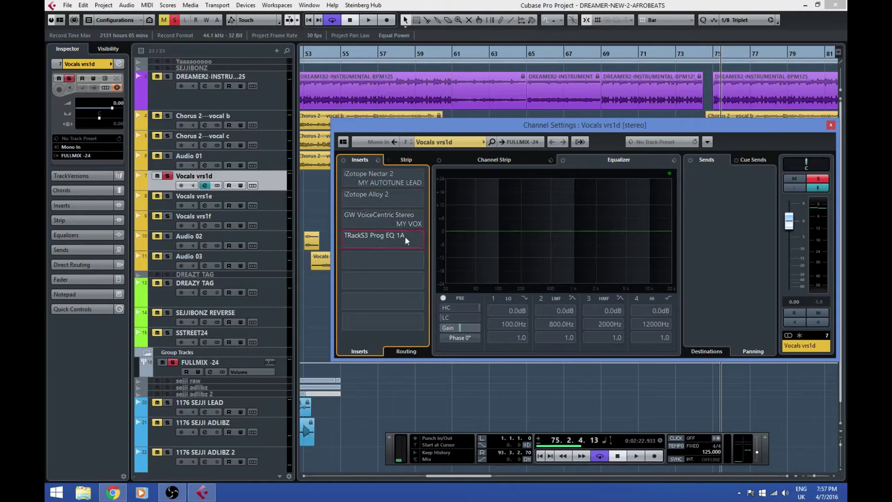
{"action": "left_click", "coordinate": [406, 182]}
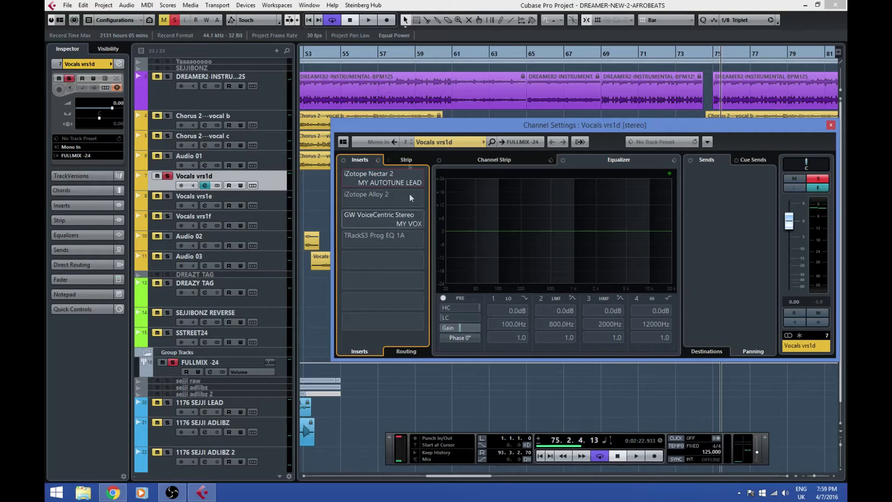
Unfreeze the Vocals vrs1d channel and delete its freeze files
{"action": "left_click", "coordinate": [118, 87]}
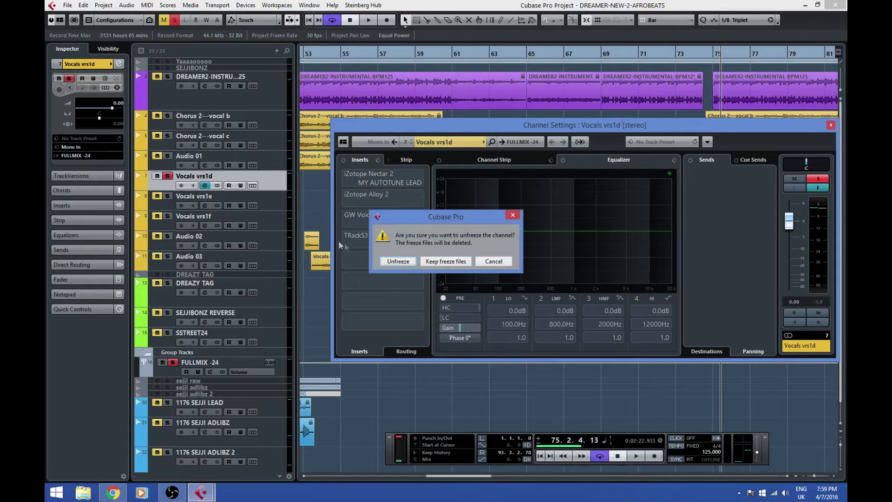
{"action": "left_click", "coordinate": [398, 261]}
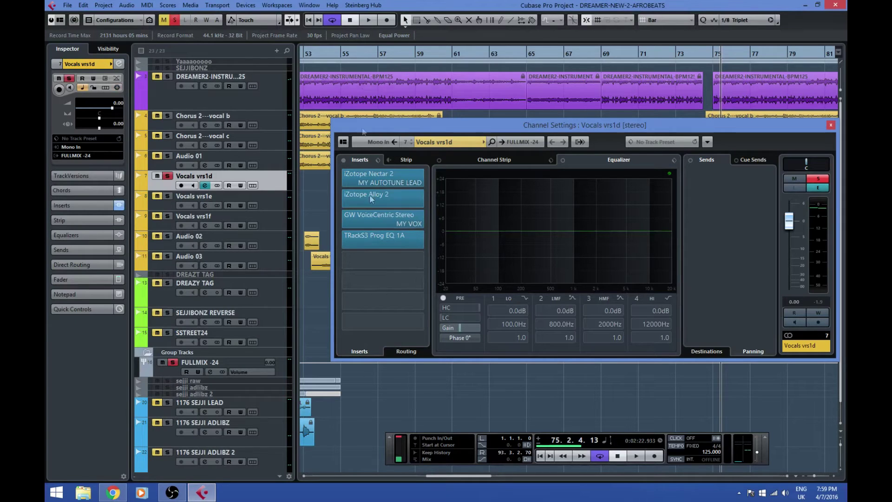
Examine the Gate and De-Esser module settings of the iZotope Nectar 2 insert, and close the plug-in
{"action": "left_click", "coordinate": [382, 180]}
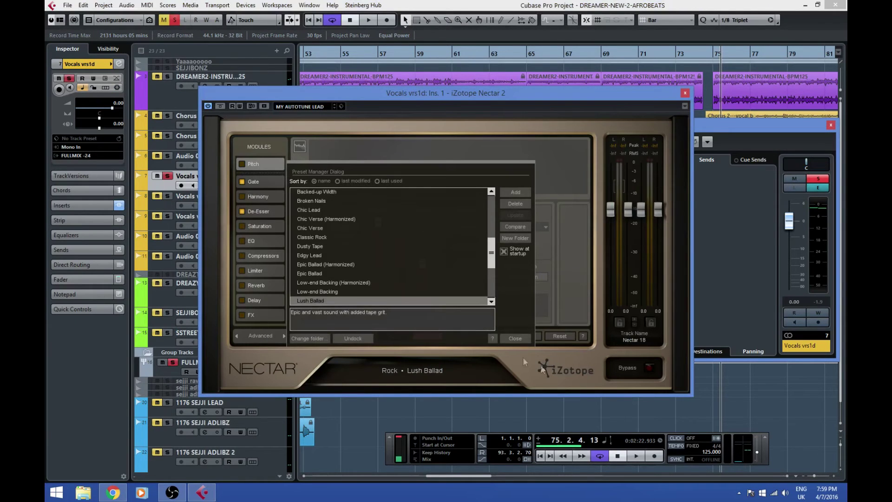
{"action": "left_click", "coordinate": [514, 337]}
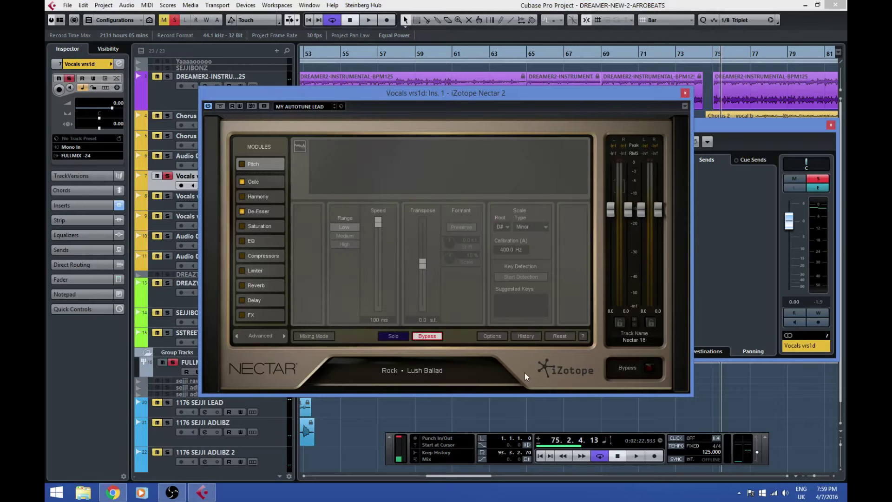
{"action": "left_click", "coordinate": [258, 182]}
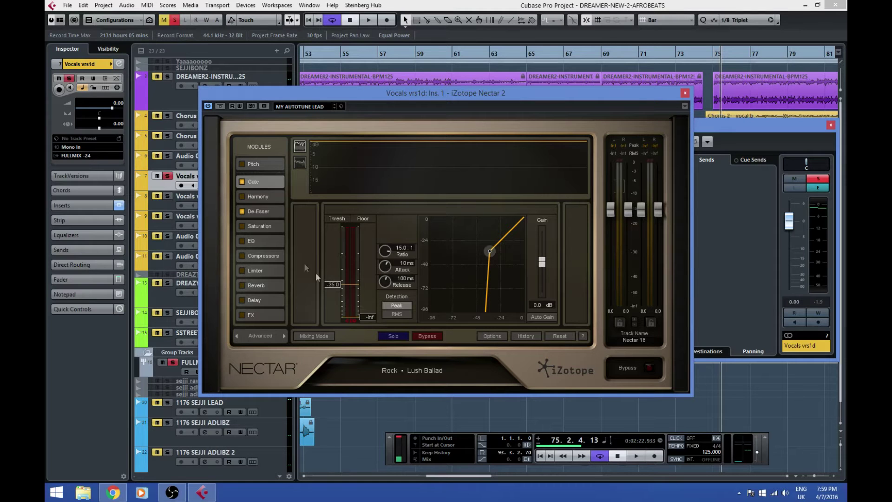
{"action": "left_click", "coordinate": [263, 212]}
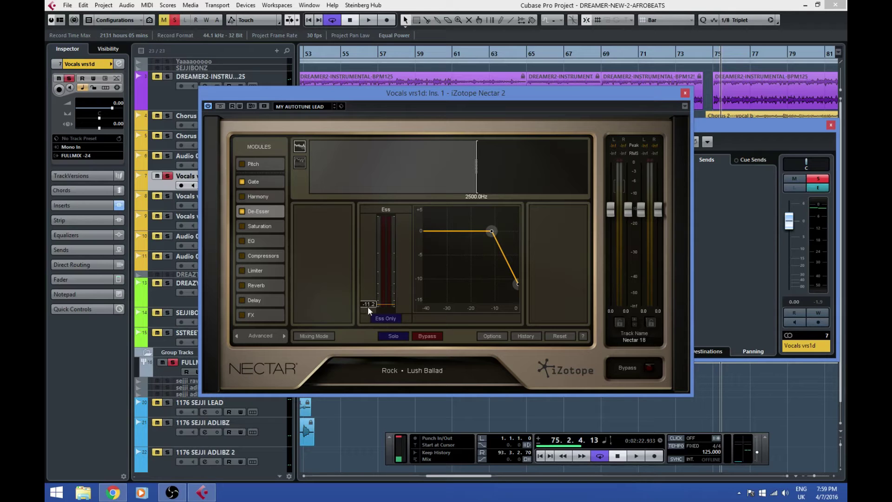
{"action": "left_click", "coordinate": [684, 93]}
Examine the Equalizer and De-Esser settings of the iZotope Alloy 2 insert, and close the plug-in
{"action": "left_click", "coordinate": [384, 194]}
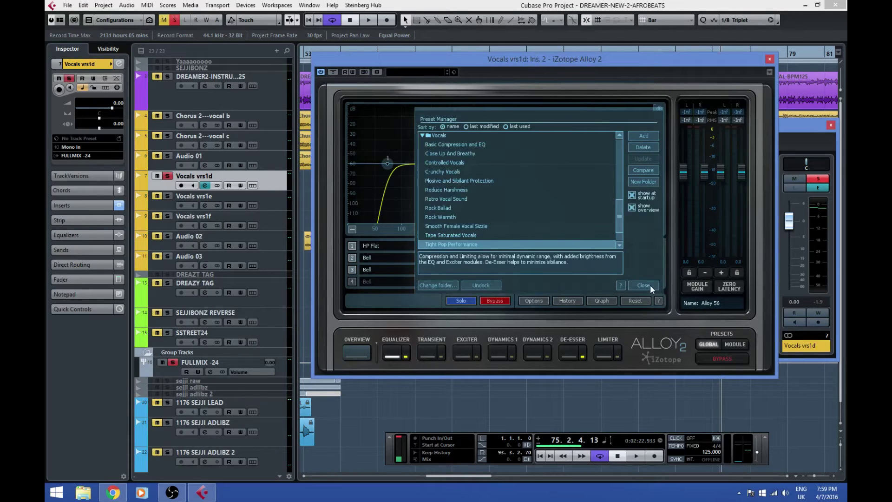
{"action": "left_click", "coordinate": [650, 285]}
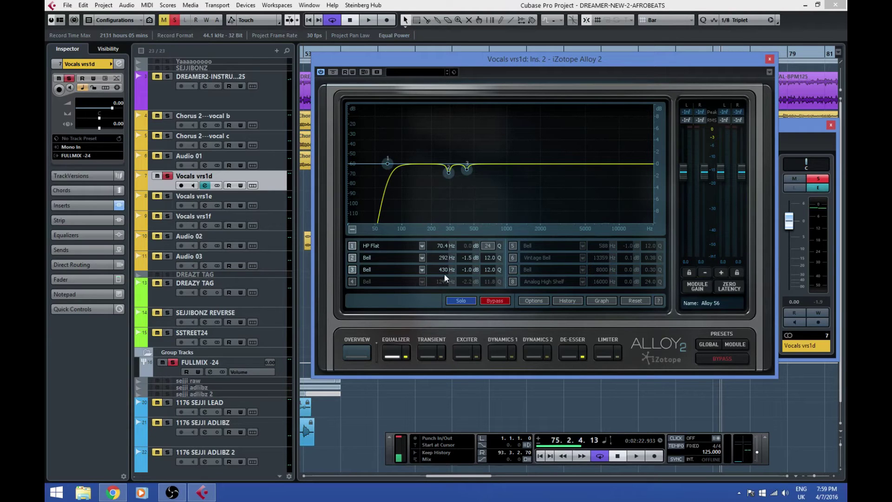
{"action": "left_click", "coordinate": [567, 349]}
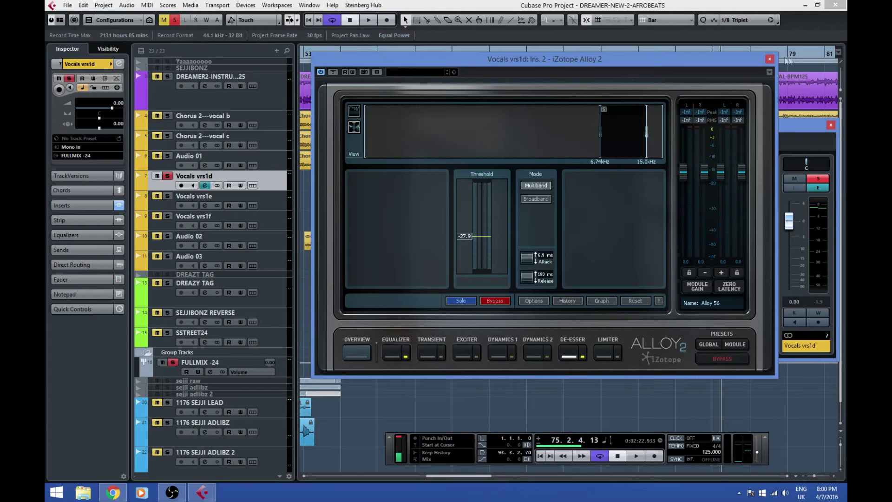
{"action": "left_click", "coordinate": [770, 58]}
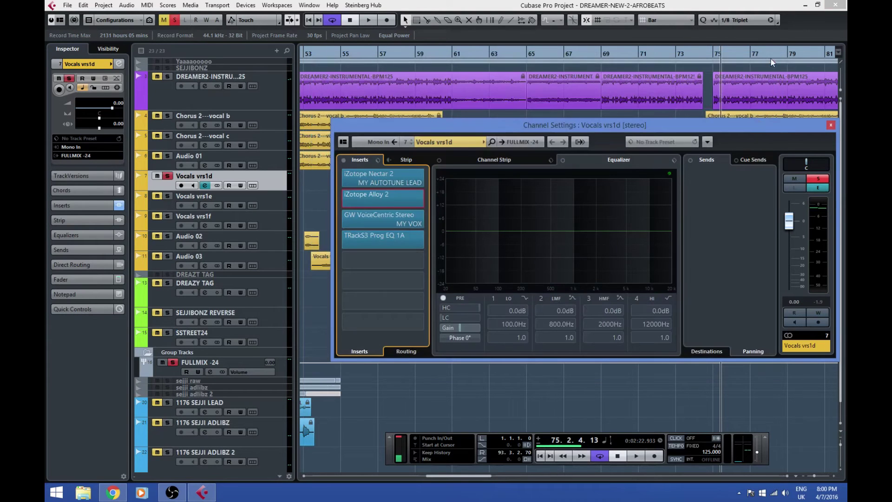
Examine the delay, doubler, reverb and intensity settings of the GW VoiceCentric Stereo insert, and close the plug-in
{"action": "left_click", "coordinate": [367, 216]}
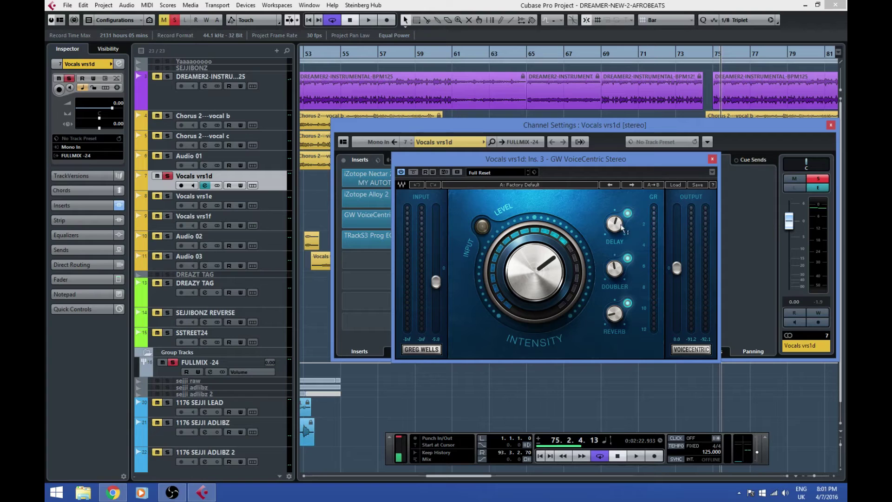
{"action": "mouse_move", "coordinate": [621, 229]}
{"action": "mouse_move", "coordinate": [614, 277]}
{"action": "mouse_move", "coordinate": [616, 316]}
{"action": "mouse_move", "coordinate": [554, 262]}
{"action": "mouse_move", "coordinate": [526, 240]}
{"action": "left_click", "coordinate": [712, 160]}
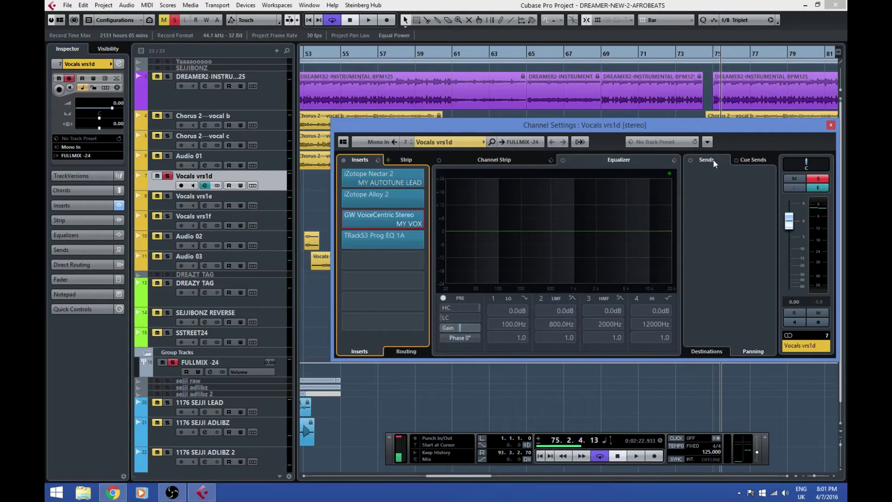
Examine the TRackS3 Prog EQ 1A settings on Vocals vrs1d, and close the plug-in
{"action": "left_click", "coordinate": [392, 238]}
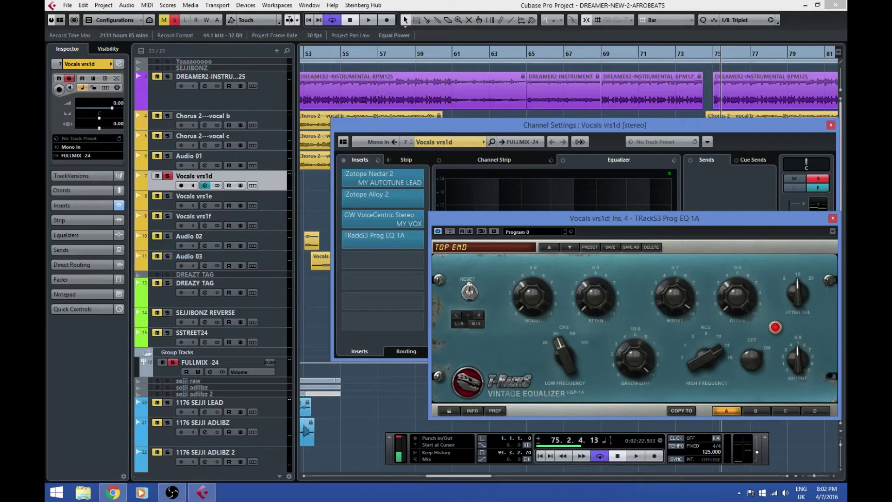
{"action": "left_click", "coordinate": [832, 218]}
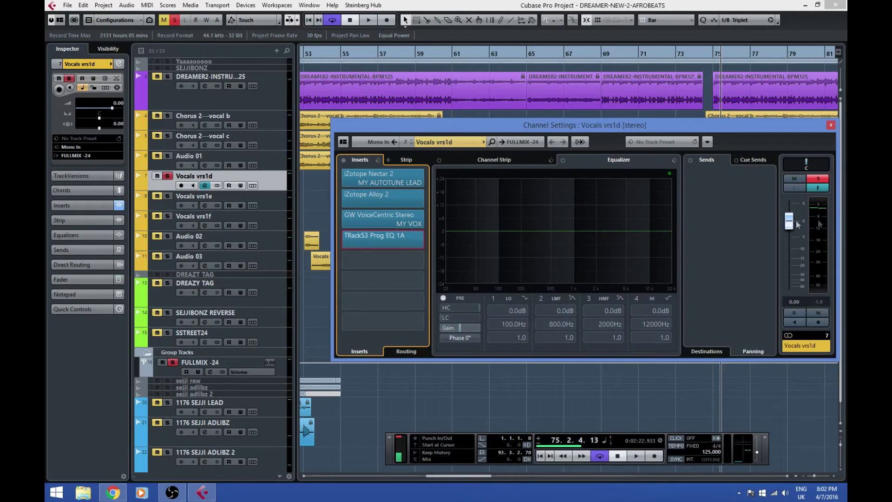
Load Nomad Factory's PulseTec EQs into the fifth insert slot of Vocals vrs1d, switch the effect off and close the channel settings
{"action": "left_click", "coordinate": [425, 261]}
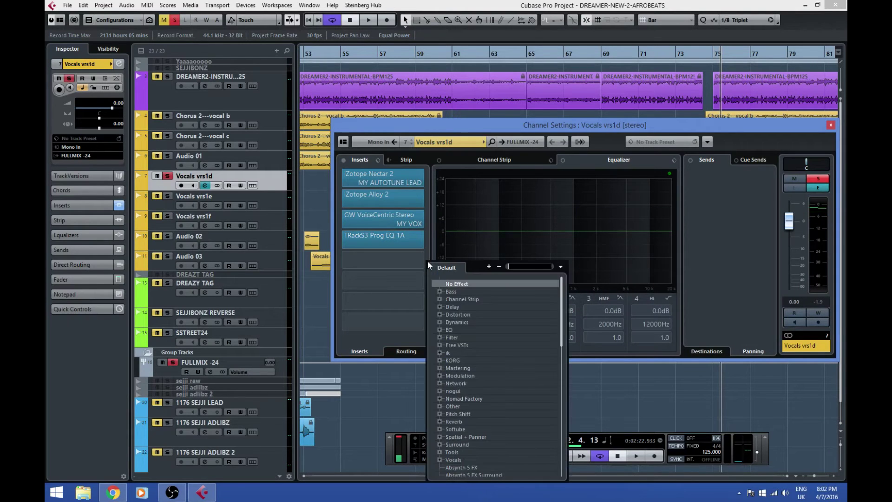
{"action": "left_click", "coordinate": [438, 399]}
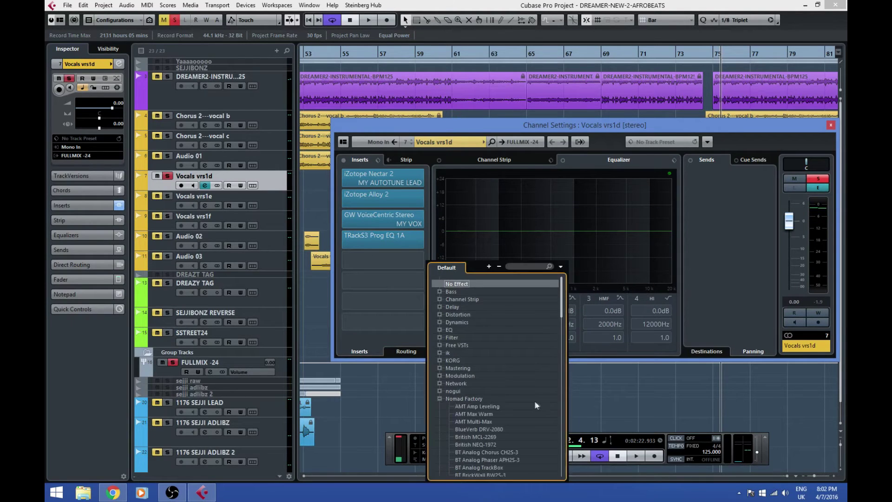
{"action": "scroll", "coordinate": [523, 401], "scroll_direction": "down", "scroll_amount": 10}
{"action": "scroll", "coordinate": [518, 401], "scroll_direction": "down", "scroll_amount": 4}
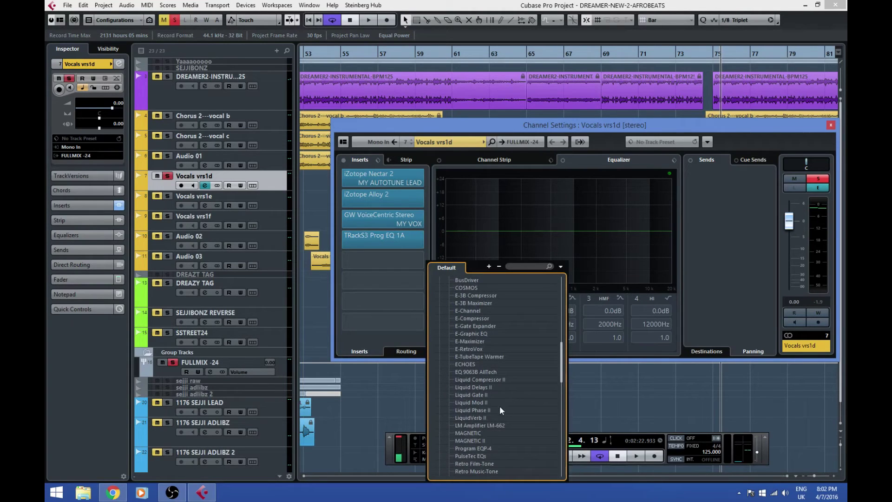
{"action": "scroll", "coordinate": [496, 409], "scroll_direction": "down", "scroll_amount": 2}
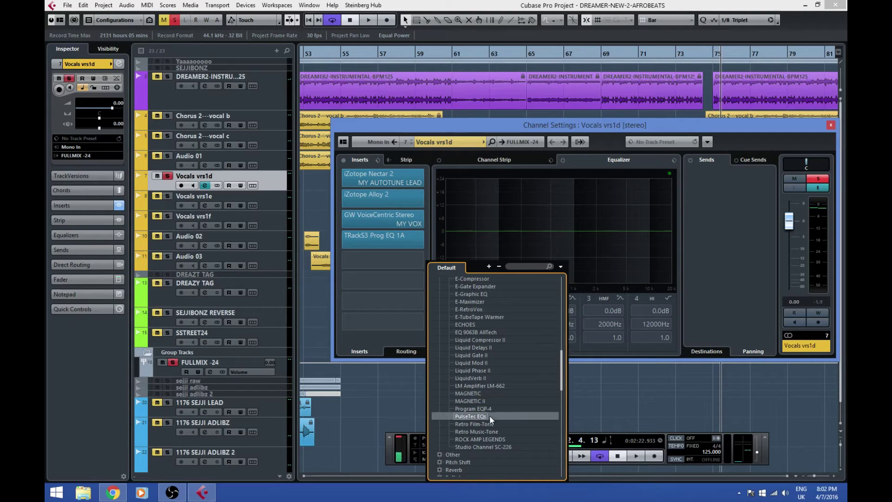
{"action": "left_click", "coordinate": [489, 415]}
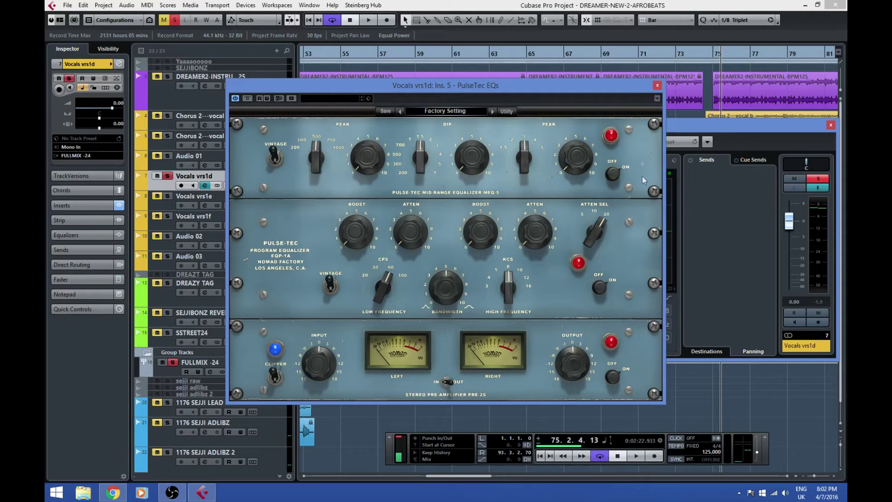
{"action": "left_click", "coordinate": [658, 86]}
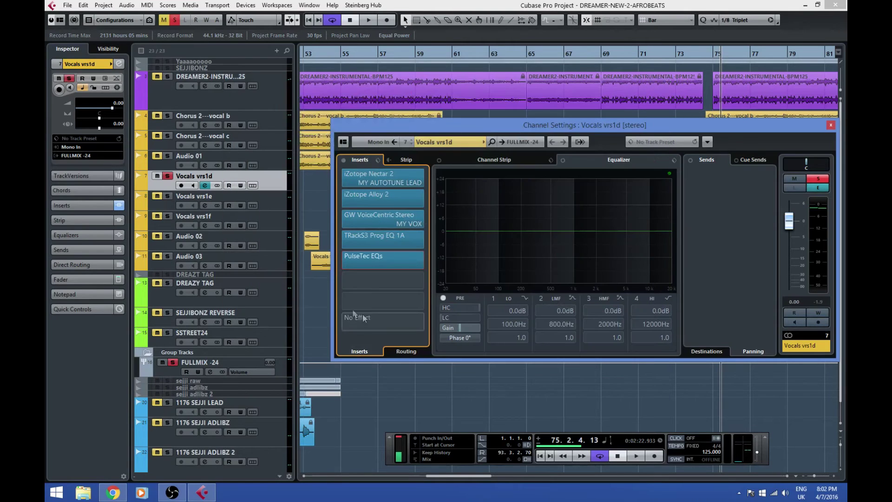
{"action": "left_click", "coordinate": [340, 259]}
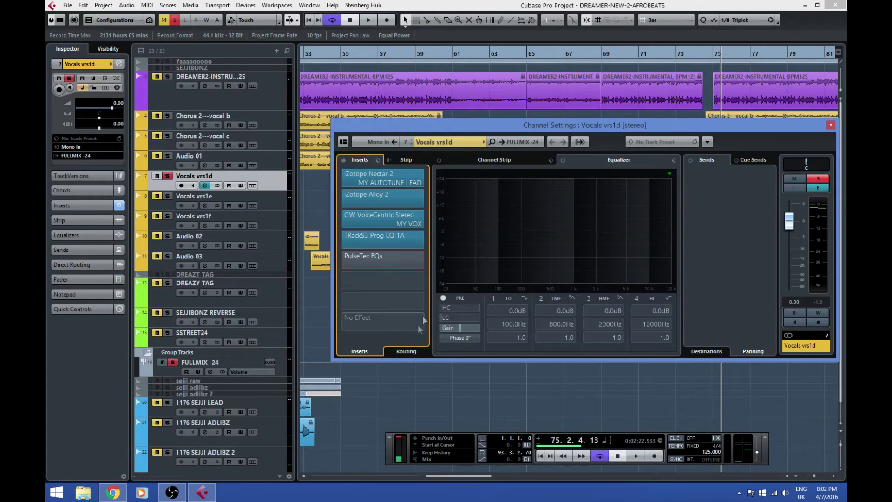
{"action": "left_click", "coordinate": [830, 125]}
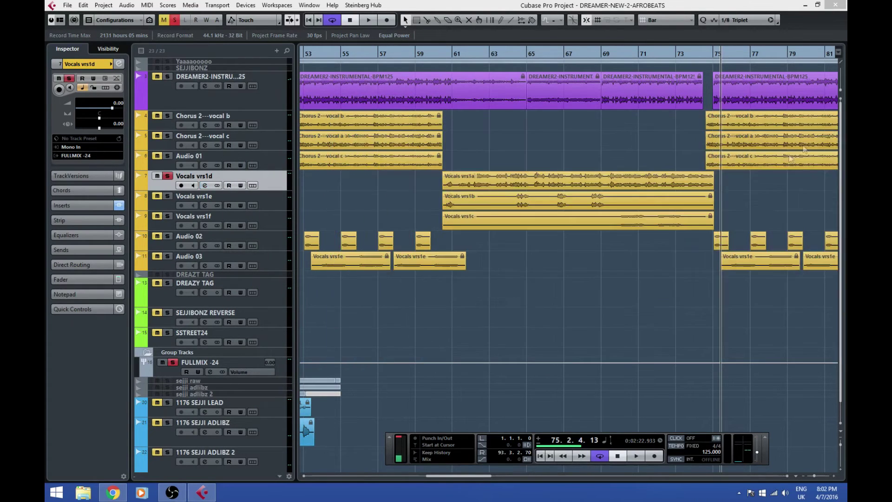
Solo the Vocals vrs1e track instead of Vocals vrs1d and play it from bar 60, skipping ahead to about bar 64
{"action": "left_click", "coordinate": [277, 197]}
{"action": "left_click", "coordinate": [157, 178]}
{"action": "left_click", "coordinate": [435, 54]}
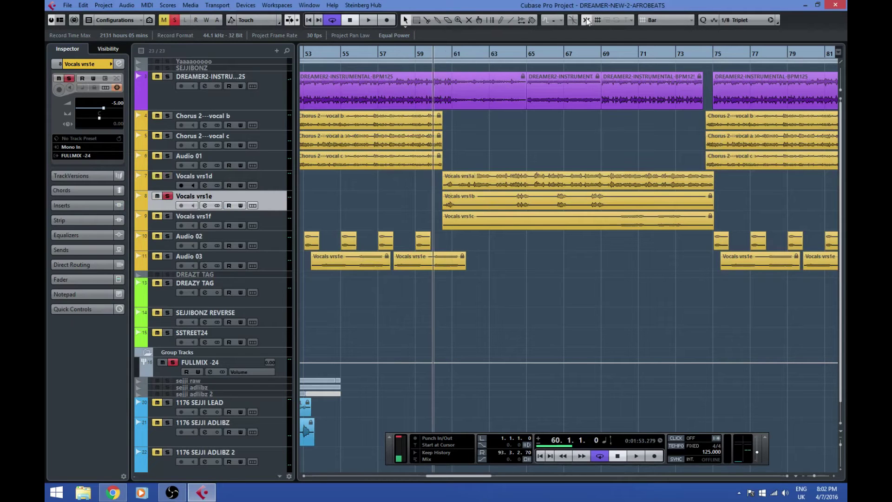
{"action": "left_click", "coordinate": [444, 52]}
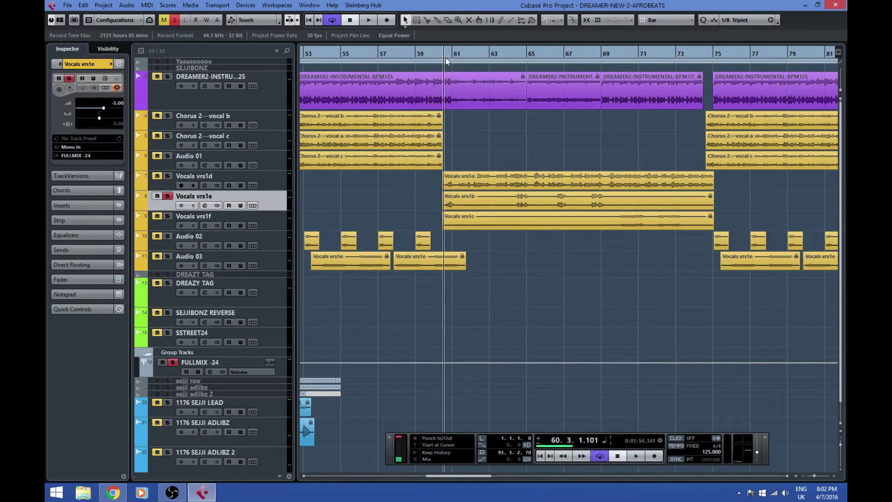
{"action": "key", "text": "space"}
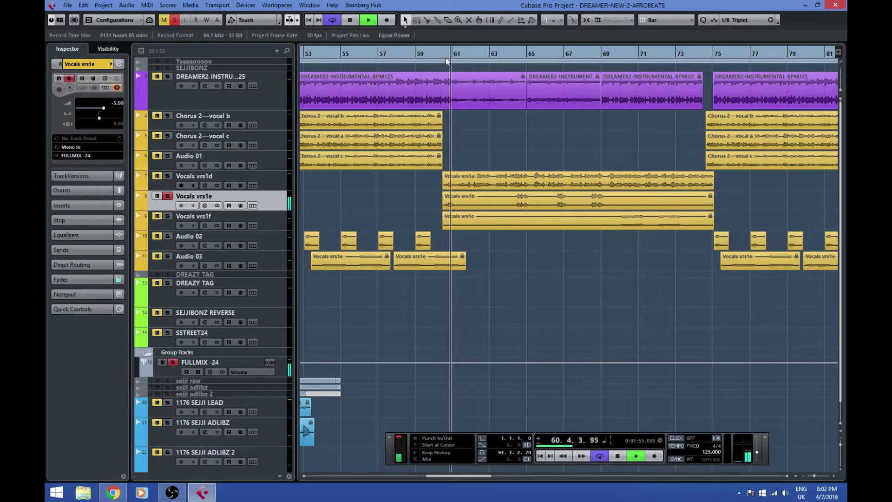
{"action": "left_click", "coordinate": [513, 54]}
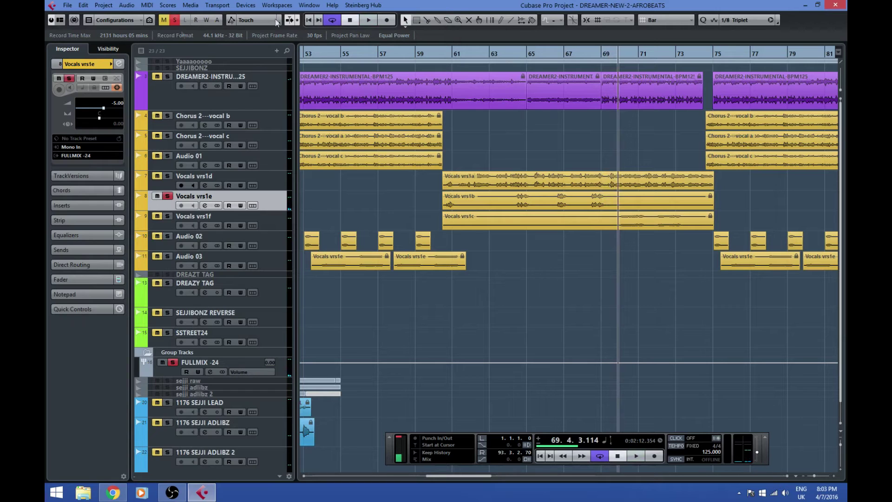
Open the channel settings of Vocals vrs1e, unfreeze the channel and delete its freeze files
{"action": "left_click", "coordinate": [119, 65]}
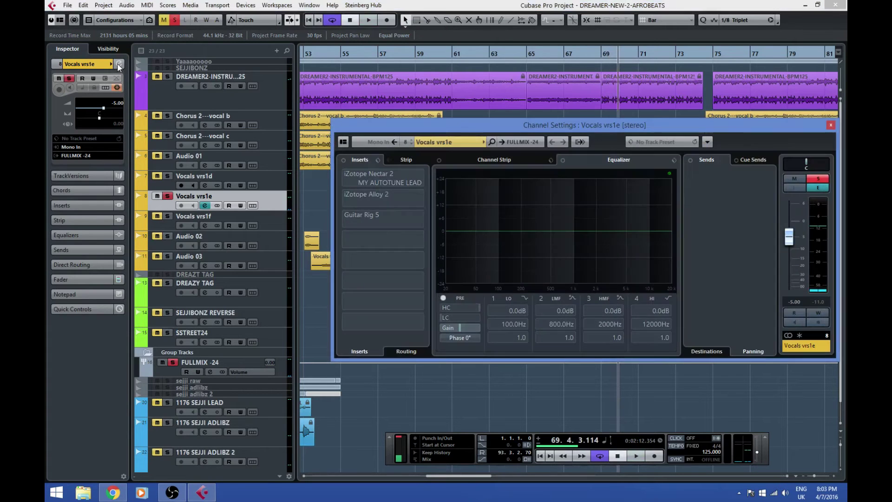
{"action": "left_click", "coordinate": [118, 87]}
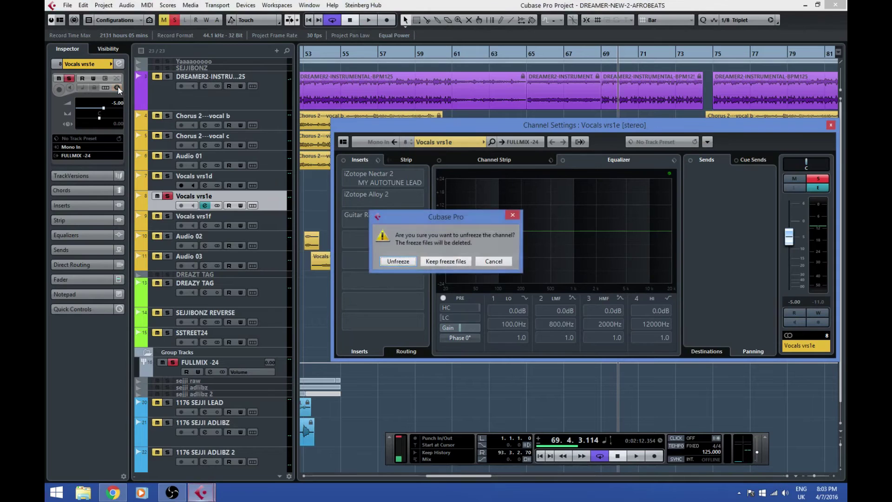
{"action": "left_click", "coordinate": [391, 261]}
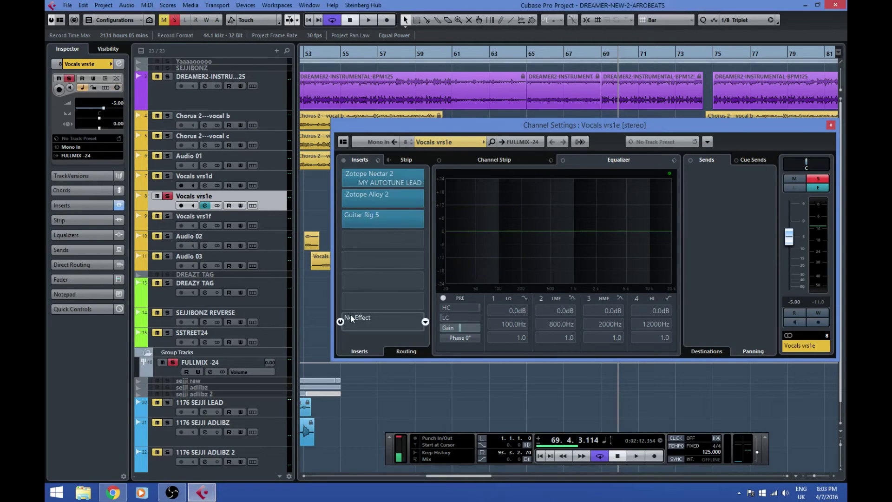
Examine the Gate and De-Esser modules of the iZotope Nectar 2 insert on Vocals vrs1e, and close the plug-in
{"action": "left_click", "coordinate": [399, 181]}
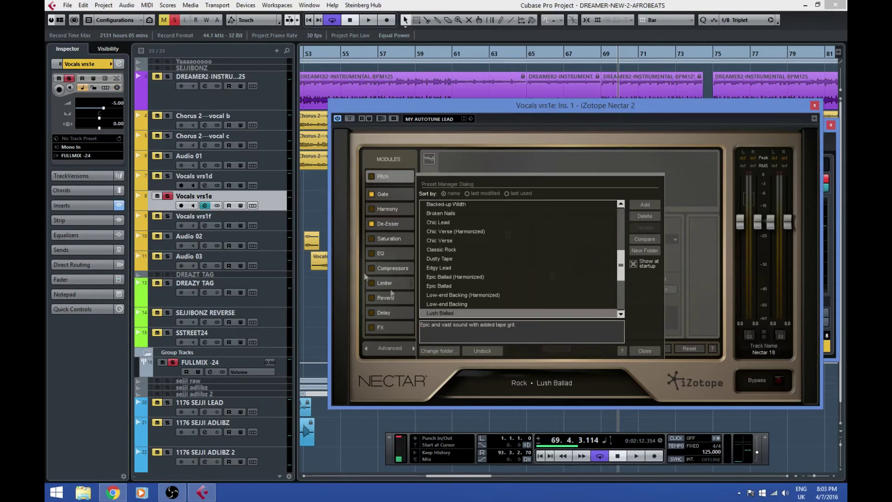
{"action": "left_click", "coordinate": [645, 352]}
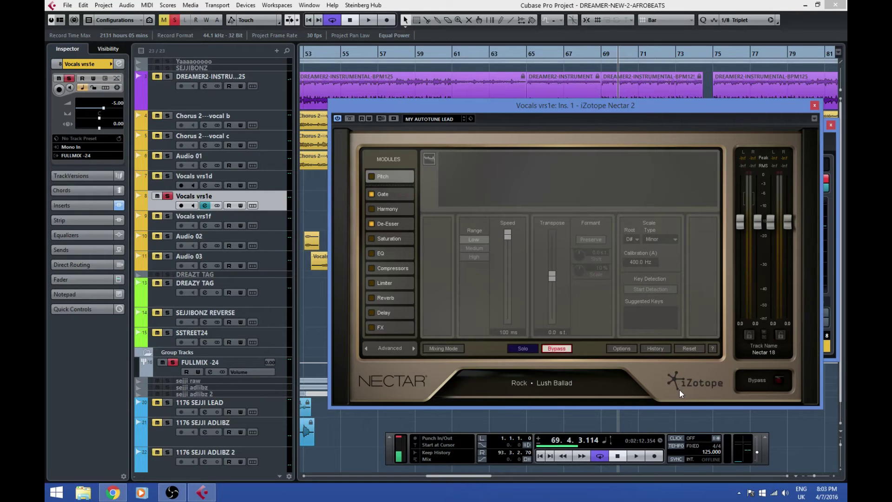
{"action": "left_click", "coordinate": [393, 193]}
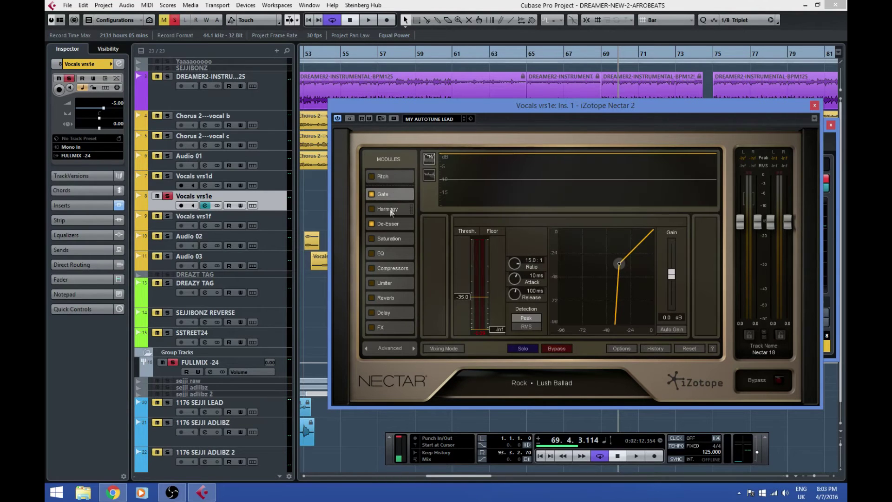
{"action": "left_click", "coordinate": [389, 224]}
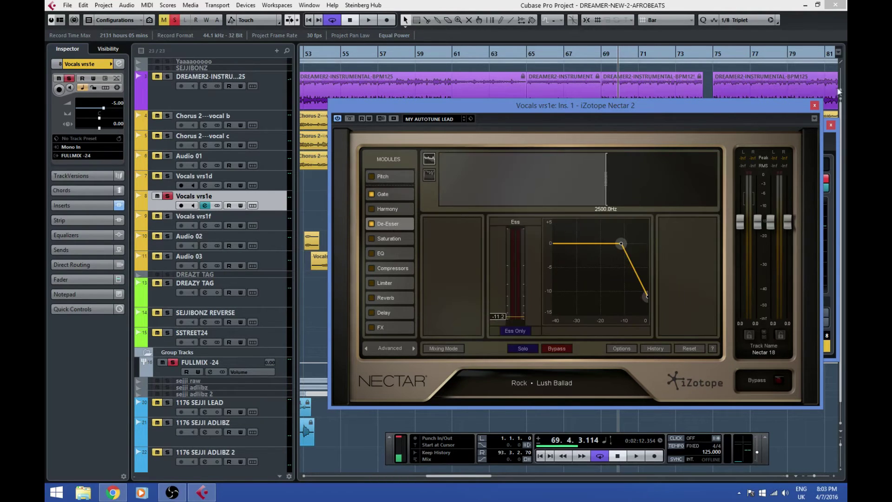
{"action": "left_click", "coordinate": [815, 106]}
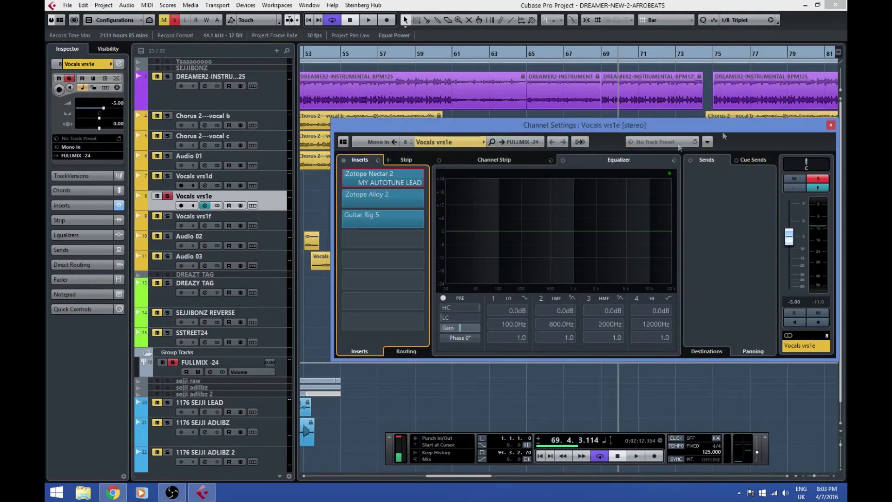
Examine the Equalizer and De-Esser modules of the iZotope Alloy 2 insert on Vocals vrs1e, and close the plug-in
{"action": "left_click", "coordinate": [372, 195]}
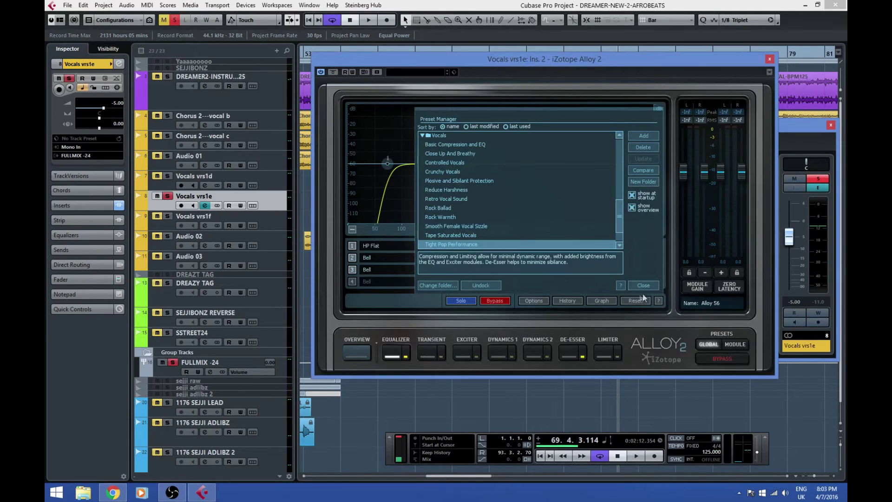
{"action": "left_click", "coordinate": [646, 286]}
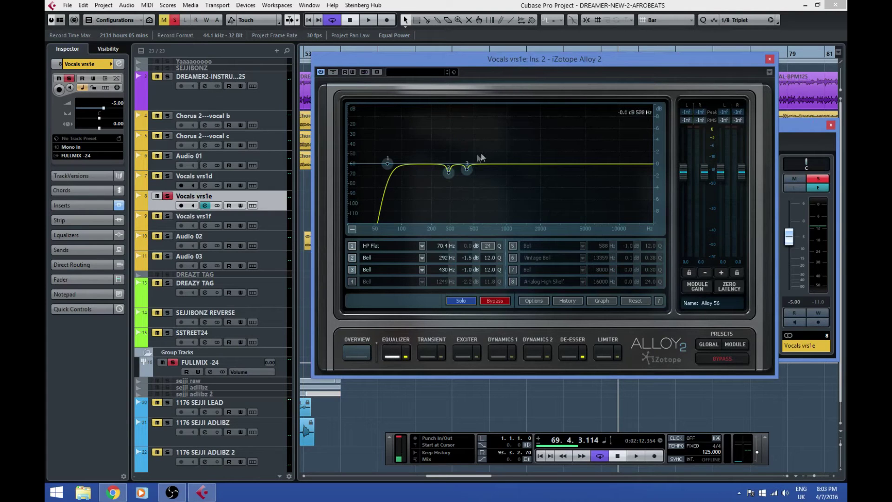
{"action": "left_click", "coordinate": [570, 352]}
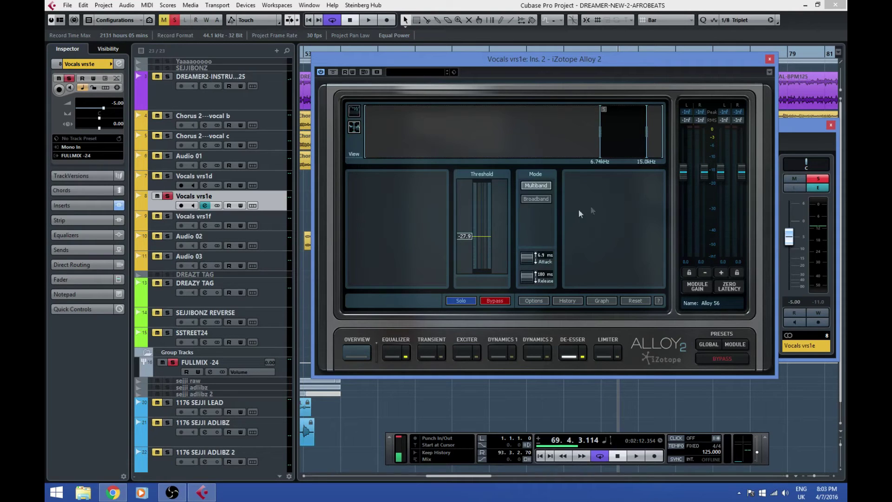
{"action": "left_click", "coordinate": [769, 59]}
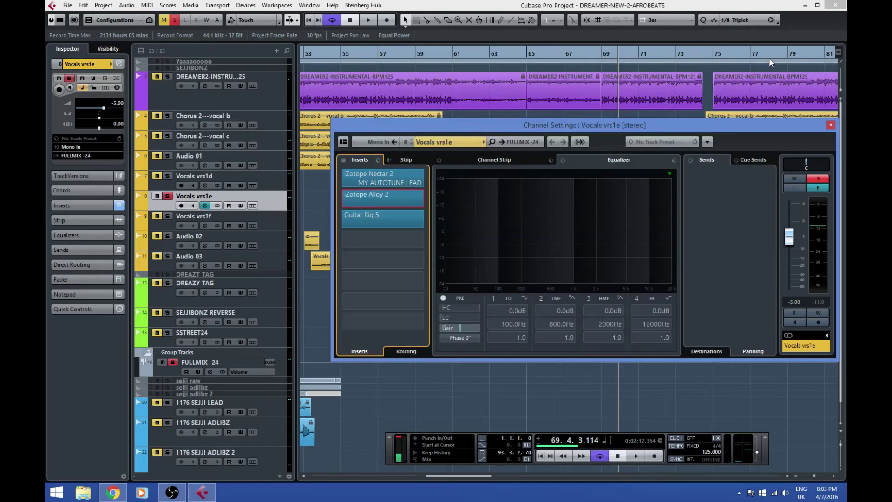
Examine the delay, reverb, split mix and limiter rack of the Guitar Rig 5 insert, and close the plug-in and channel settings
{"action": "left_click", "coordinate": [389, 217]}
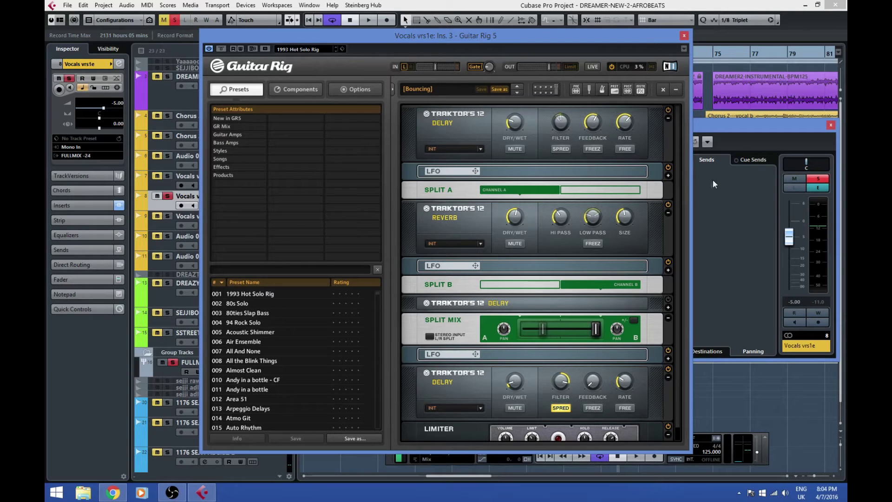
{"action": "scroll", "coordinate": [679, 200], "scroll_direction": "down", "scroll_amount": 1}
{"action": "scroll", "coordinate": [682, 208], "scroll_direction": "down", "scroll_amount": 1}
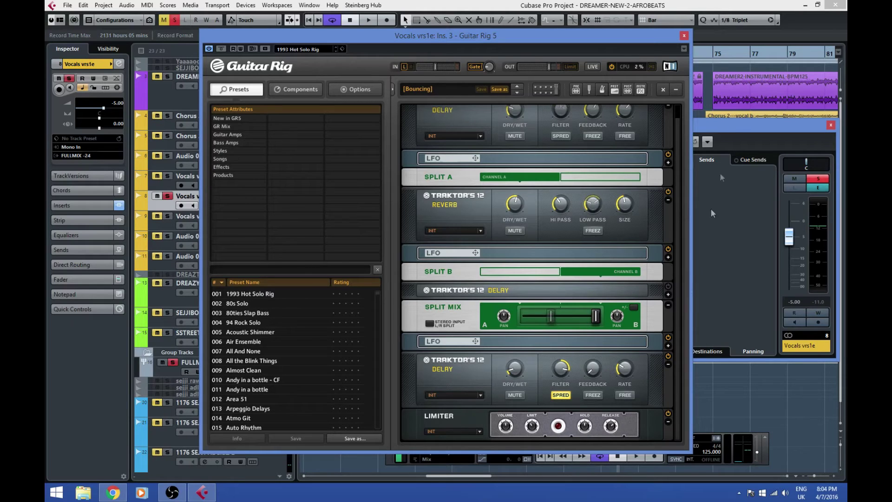
{"action": "left_click", "coordinate": [684, 37]}
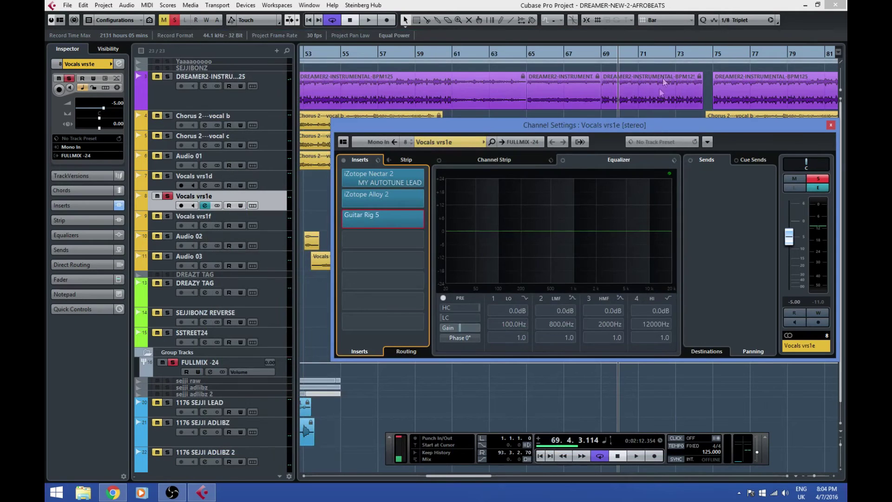
{"action": "left_click", "coordinate": [830, 125]}
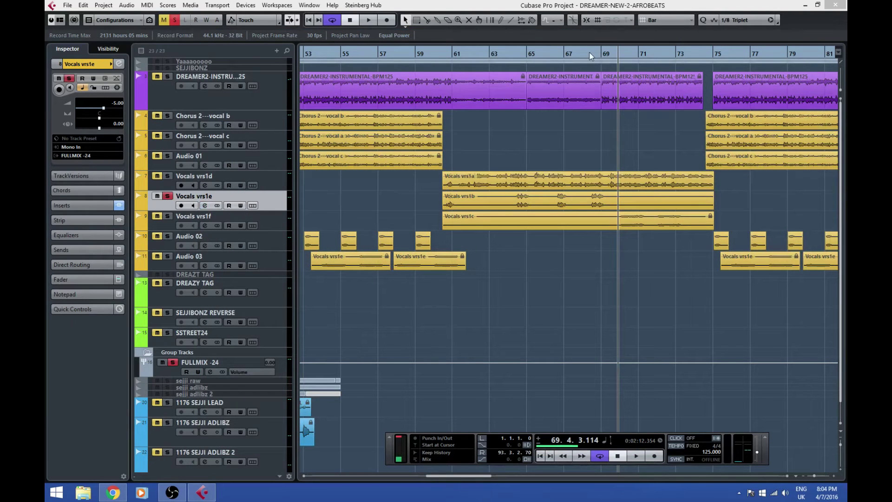
Play the soloed Vocals vrs1e track from about bar 68, and stop playback near the end of bar 69
{"action": "left_click", "coordinate": [570, 55]}
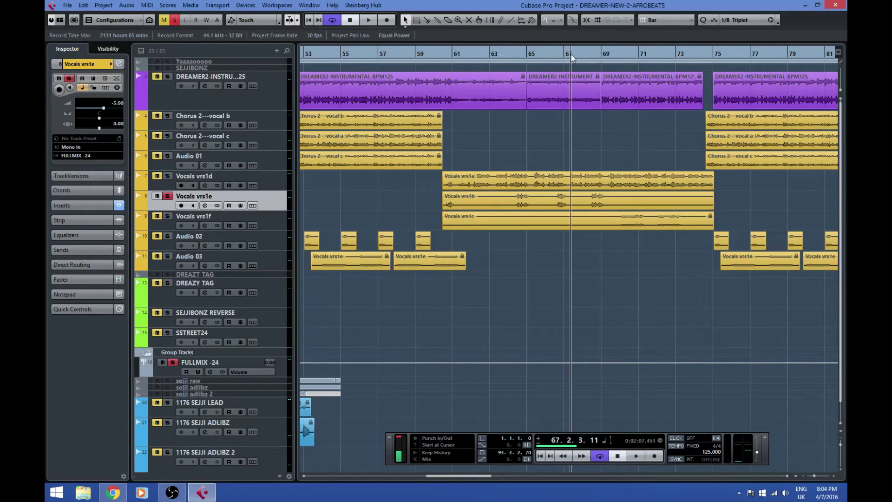
{"action": "left_click", "coordinate": [590, 54]}
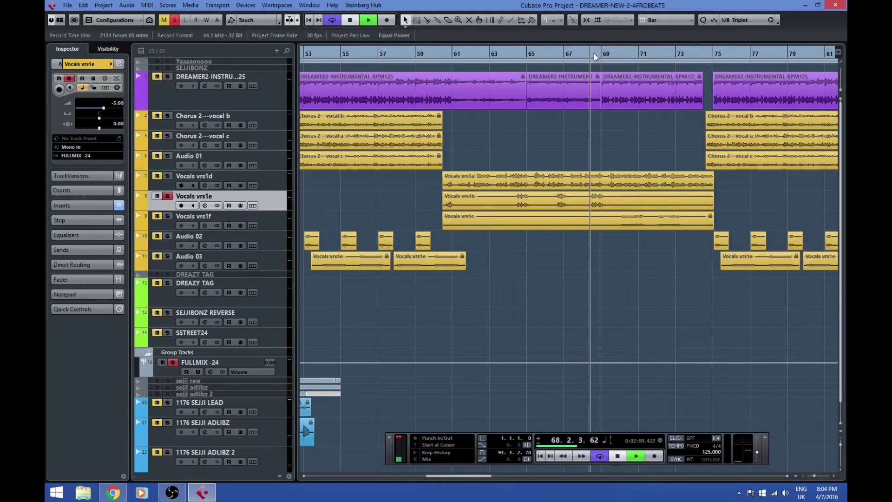
{"action": "key", "text": "space"}
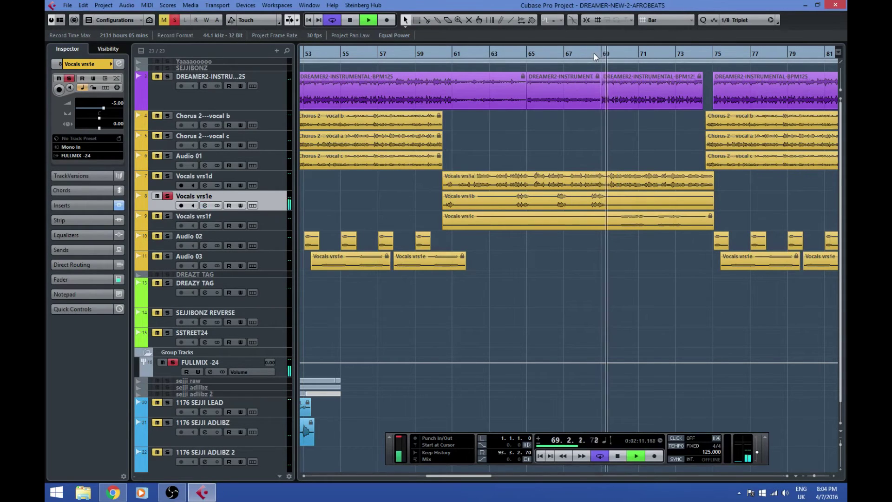
{"action": "key", "text": "space"}
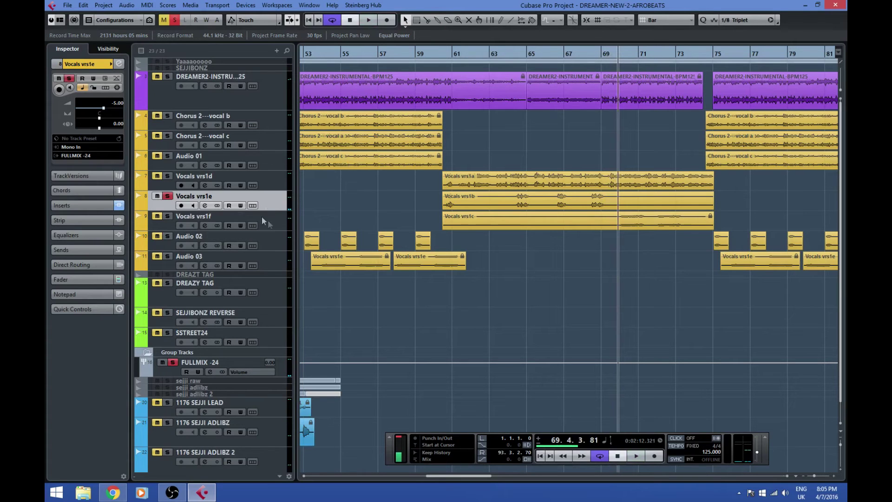
Solo the Vocals vrs1f track instead of Vocals vrs1e
{"action": "left_click", "coordinate": [167, 216]}
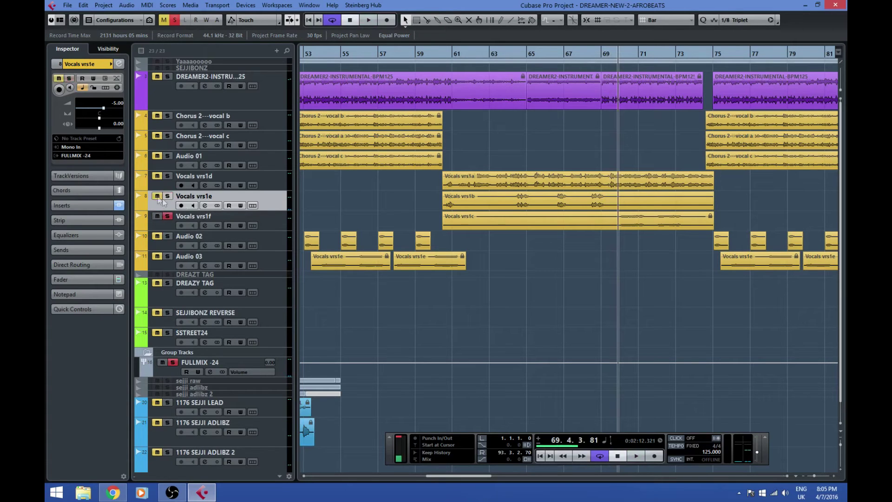
Play the soloed Vocals vrs1f track from near the end of bar 69, and stop playback at bar 74
{"action": "left_click", "coordinate": [263, 223]}
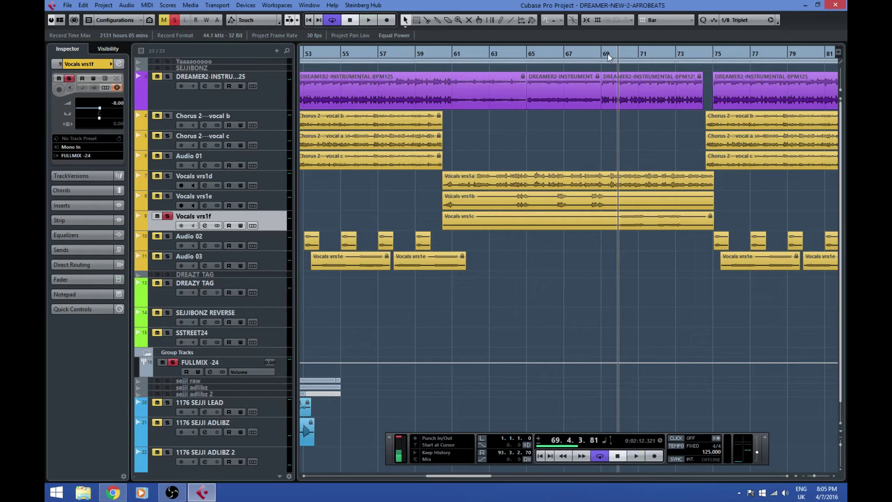
{"action": "key", "text": "space"}
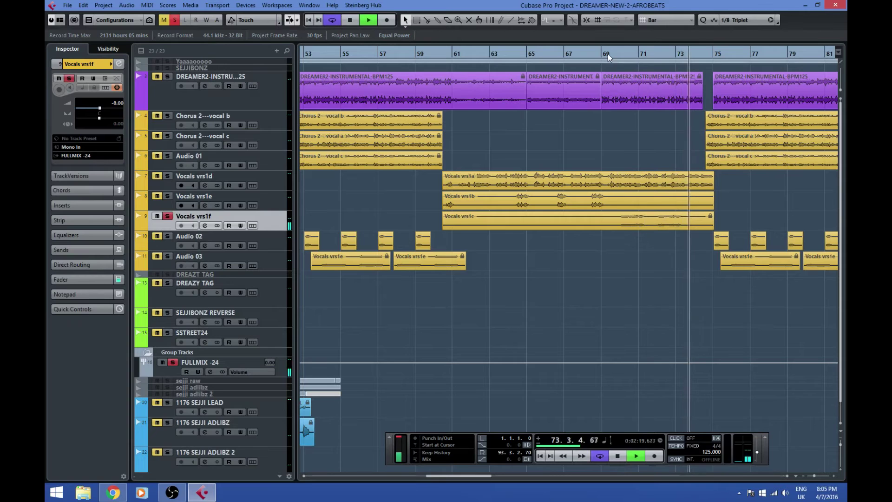
{"action": "key", "text": "space"}
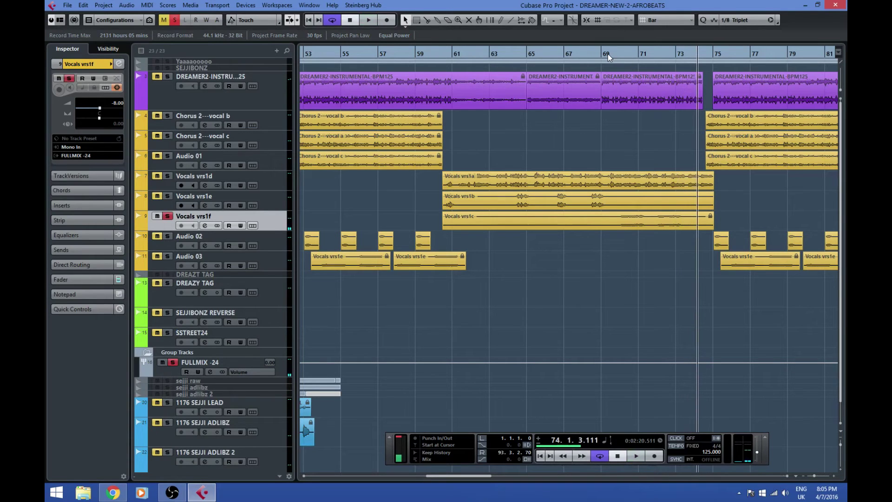
Open the channel settings of Vocals vrs1f and unfreeze the channel, deleting its freeze files
{"action": "left_click", "coordinate": [119, 64]}
{"action": "left_click", "coordinate": [118, 88]}
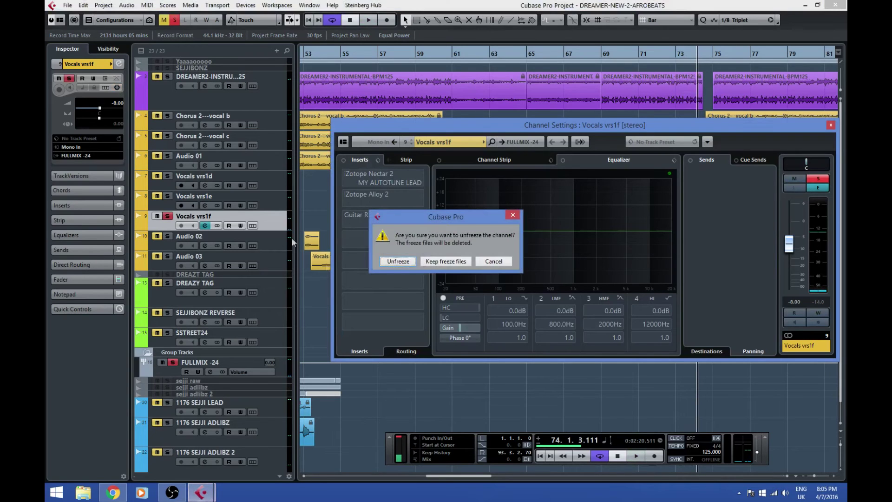
{"action": "left_click", "coordinate": [394, 263]}
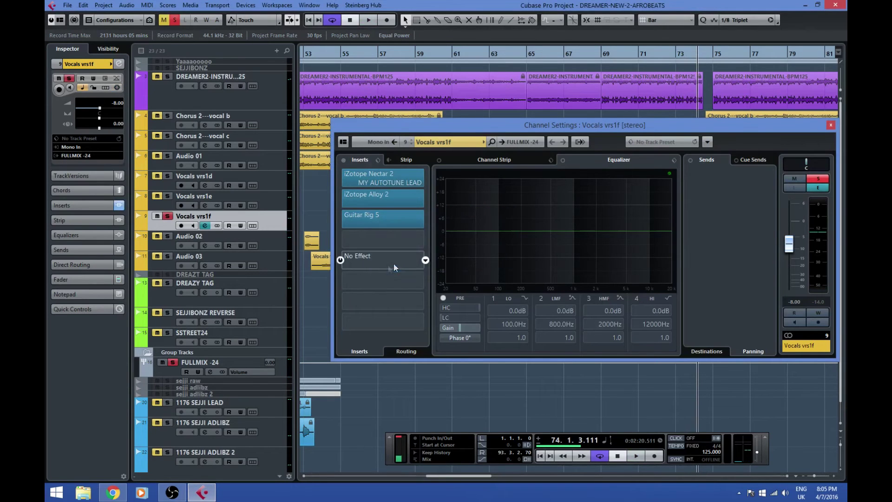
Dismiss the preset manager of the iZotope Nectar 2 insert on Vocals vrs1f, examine its Gate and De-Esser modules, and close the plug-in
{"action": "left_click", "coordinate": [383, 188]}
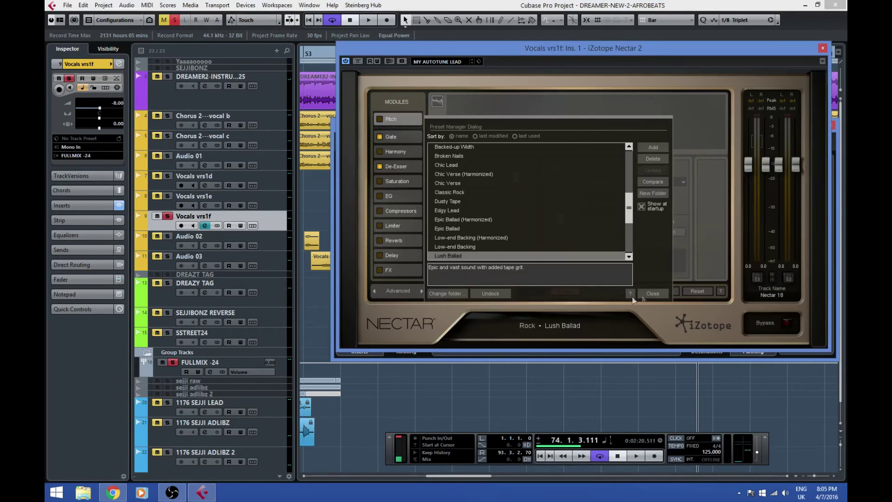
{"action": "left_click", "coordinate": [662, 292]}
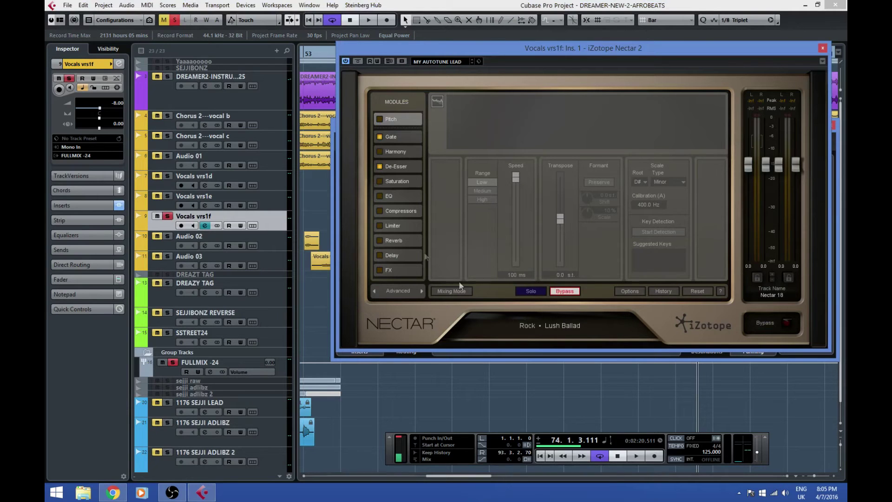
{"action": "left_click", "coordinate": [388, 141]}
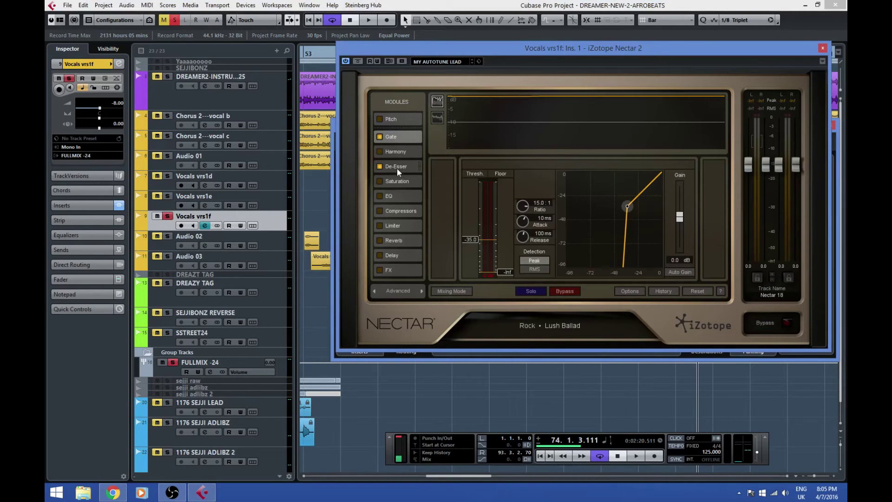
{"action": "left_click", "coordinate": [397, 169]}
{"action": "left_click", "coordinate": [822, 48]}
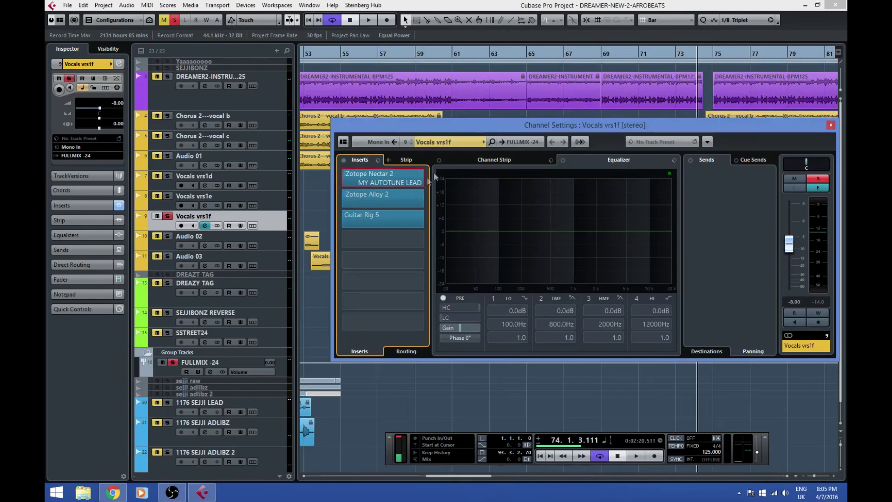
Examine the Equalizer and De-Esser modules of the iZotope Alloy 2 insert on Vocals vrs1f, and close the plug-in
{"action": "left_click", "coordinate": [375, 207]}
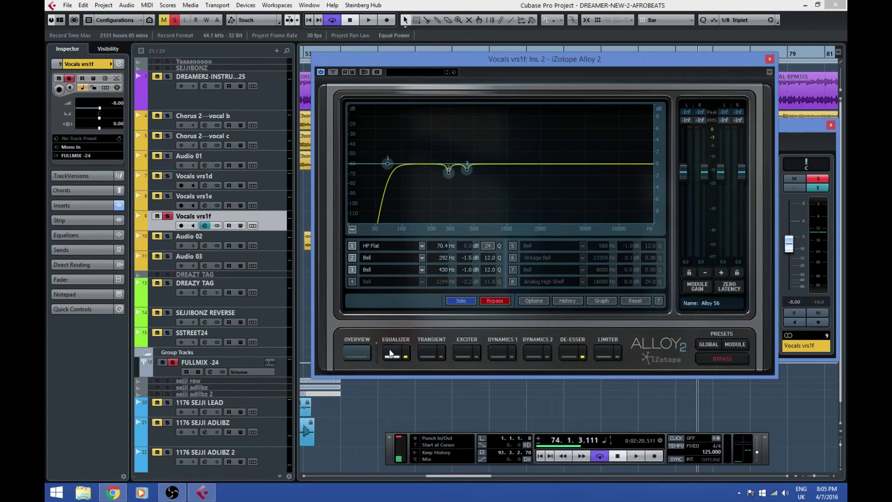
{"action": "left_click", "coordinate": [566, 344]}
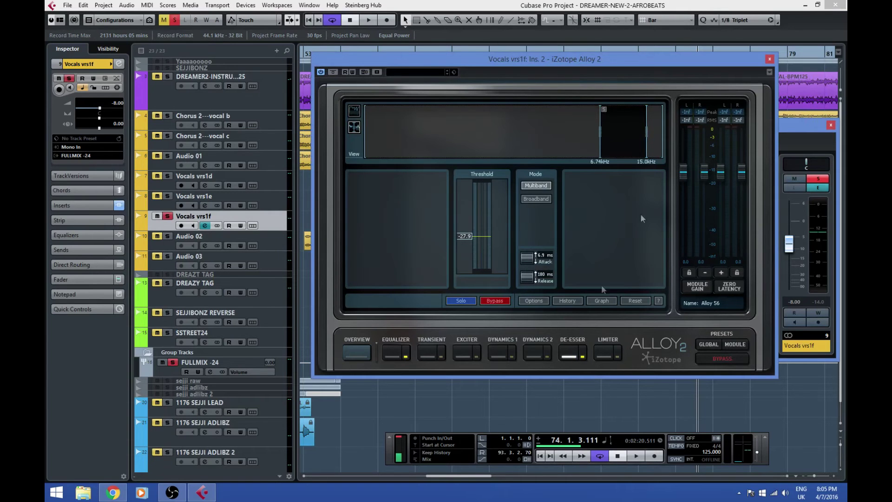
{"action": "left_click", "coordinate": [769, 60]}
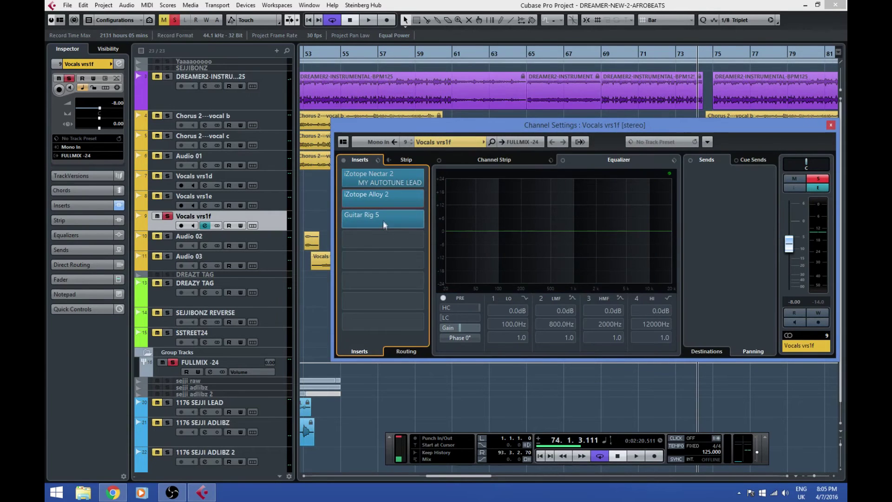
Examine the Guitar Rig 5 insert's delay, reverb, split mix and limiter rack on Vocals vrs1f, and close the plug-in and channel settings
{"action": "left_click", "coordinate": [360, 218]}
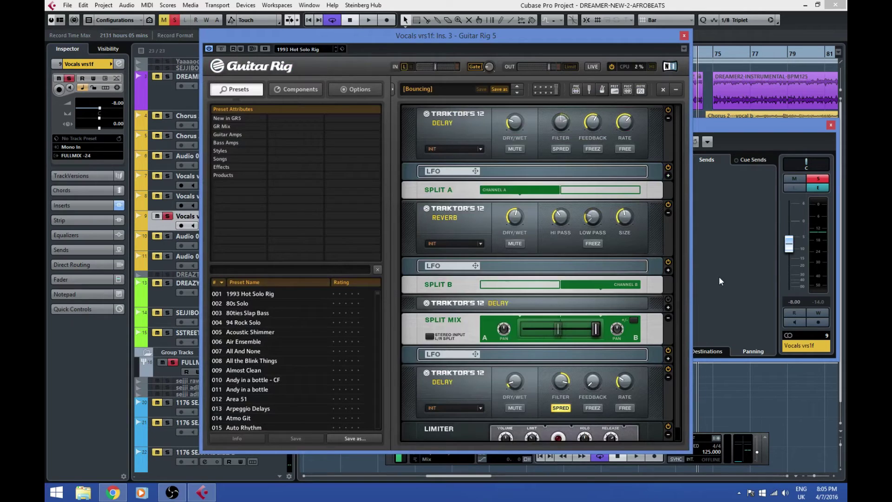
{"action": "left_click", "coordinate": [684, 36]}
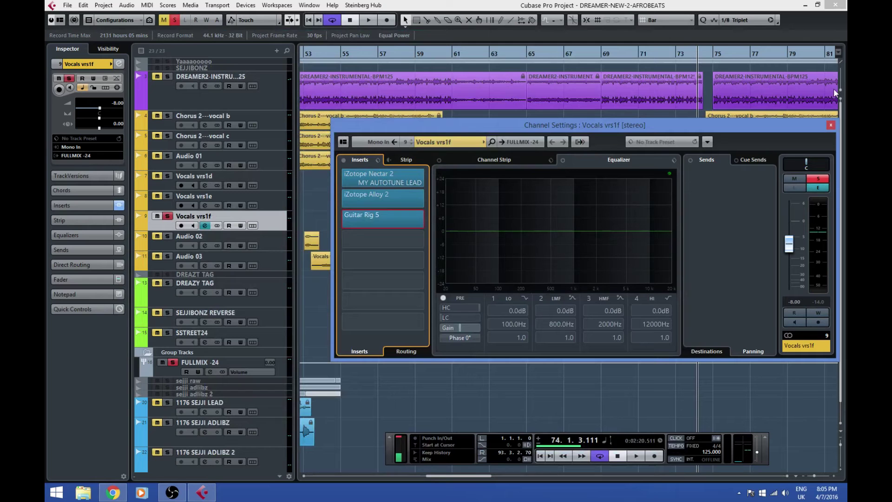
{"action": "left_click", "coordinate": [831, 125]}
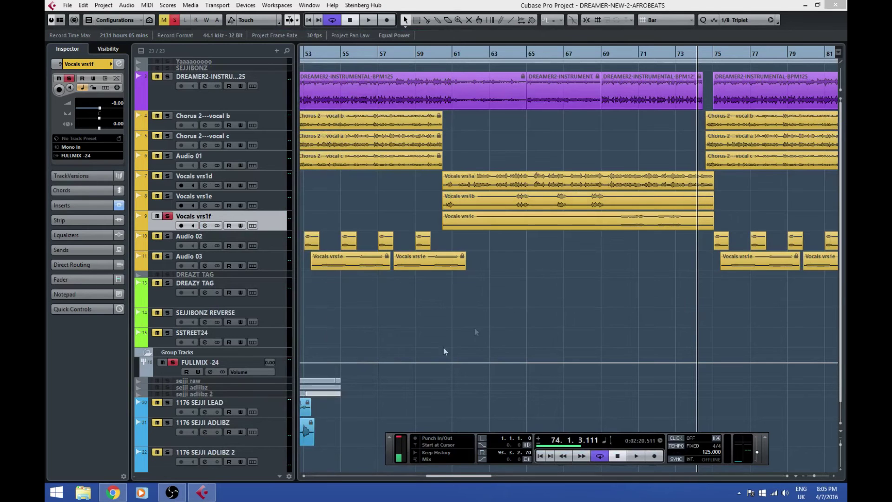
Solo the 1176 SEJJI LEAD track instead of Vocals vrs1f
{"action": "left_click_drag", "start_coordinate": [475, 478], "coordinate": [428, 483]}
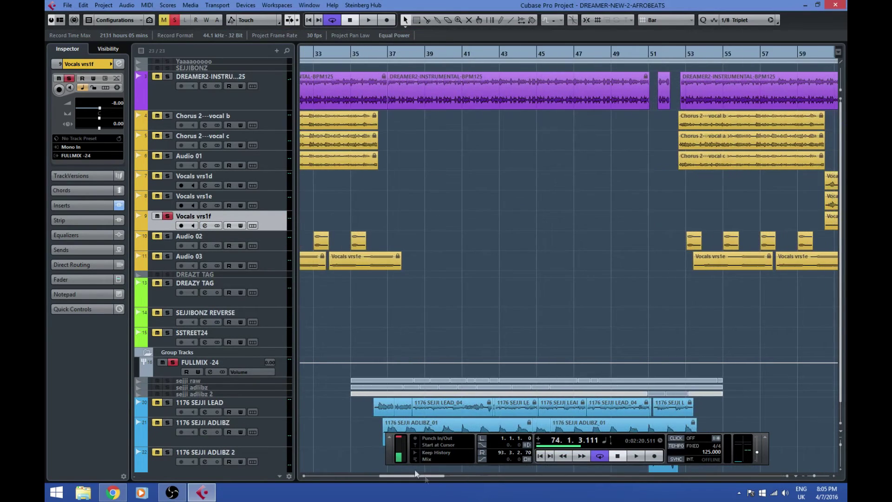
{"action": "left_click", "coordinate": [181, 409]}
{"action": "left_click", "coordinate": [168, 402]}
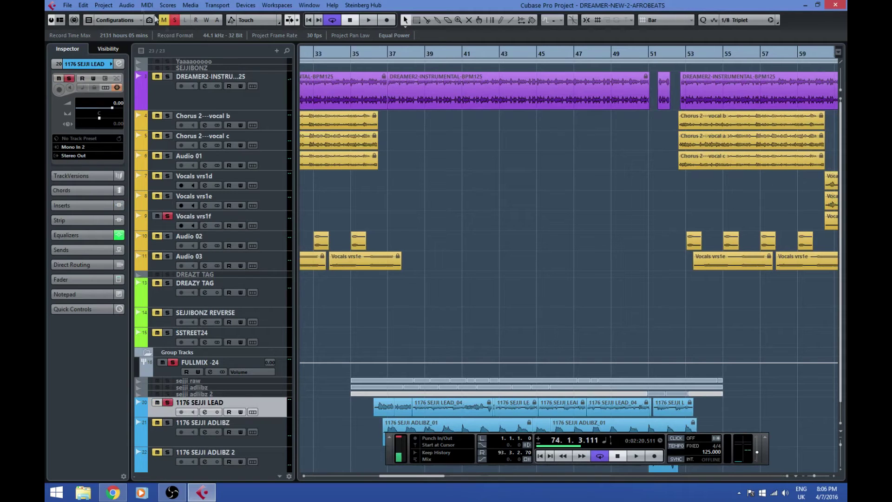
{"action": "left_click", "coordinate": [167, 216]}
Play the soloed 1176 SEJJI LEAD track from bar 36, and stop playback at bar 44
{"action": "left_click", "coordinate": [392, 54]}
{"action": "left_click", "coordinate": [381, 53]}
{"action": "left_click", "coordinate": [373, 54]}
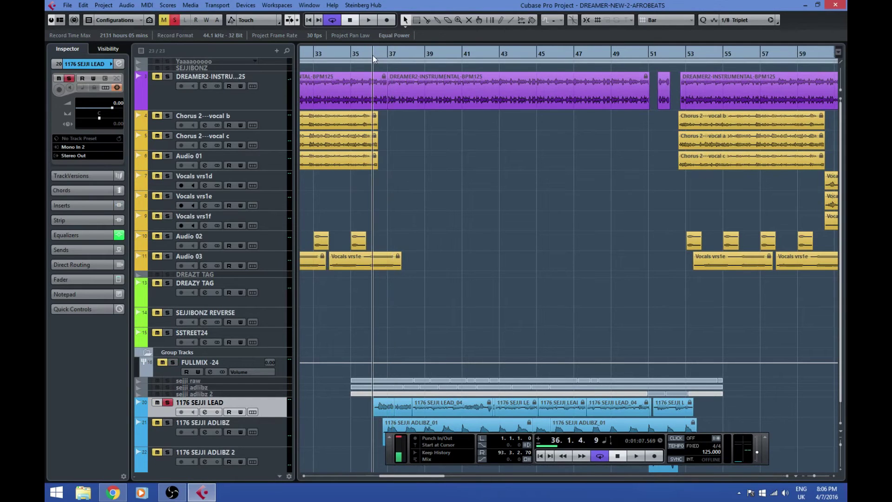
{"action": "left_click", "coordinate": [636, 457]}
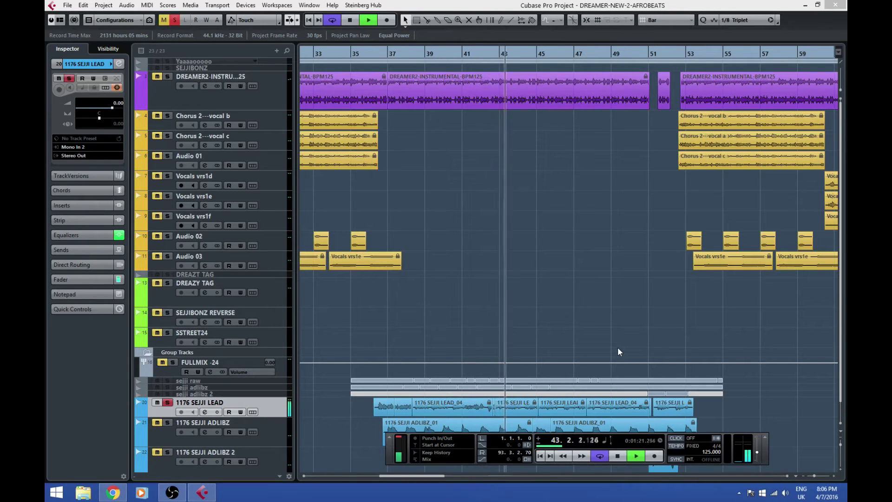
{"action": "key", "text": "space"}
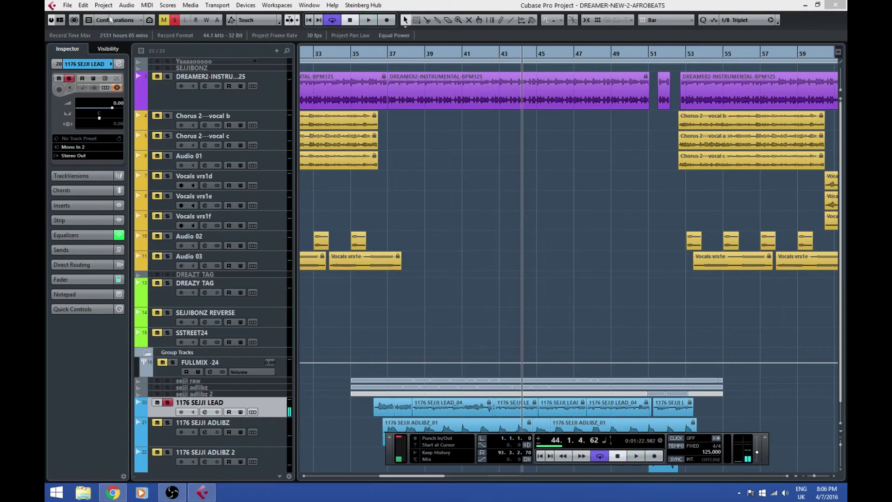
Open the channel settings of 1176 SEJJI LEAD and unfreeze the channel, deleting its freeze files
{"action": "left_click", "coordinate": [120, 64]}
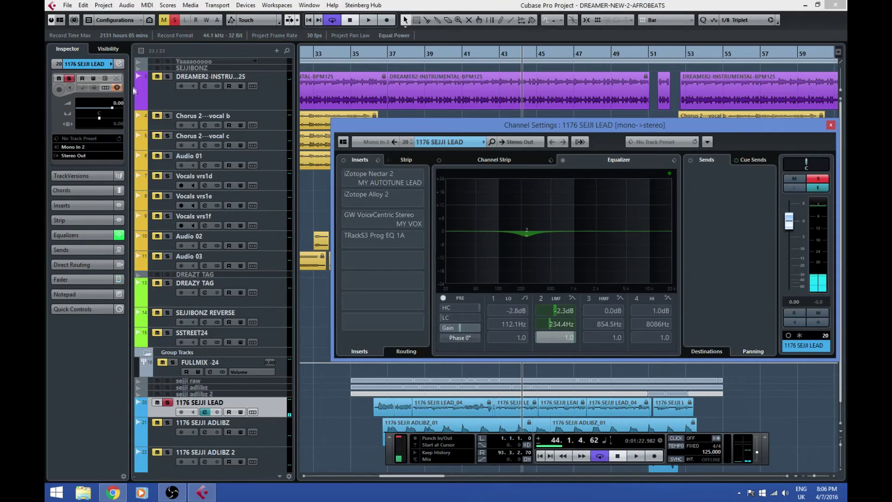
{"action": "left_click", "coordinate": [118, 87]}
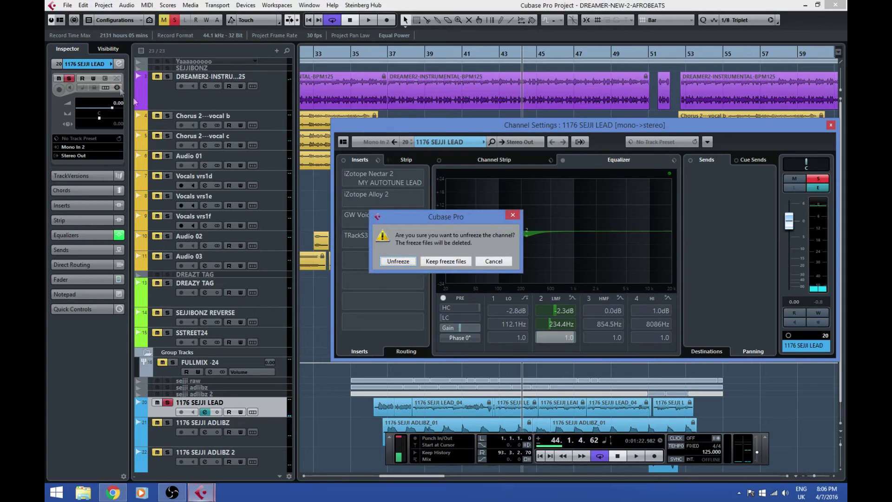
{"action": "left_click", "coordinate": [398, 261]}
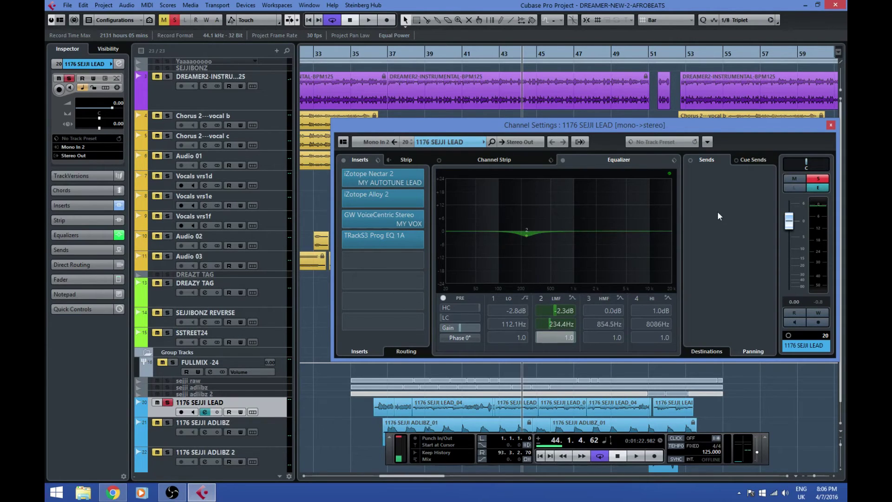
Examine the Pitch, Gate and De-Esser modules of the iZotope Nectar 2 insert on 1176 SEJJI LEAD, and close the plug-in
{"action": "mouse_move", "coordinate": [410, 178]}
{"action": "left_click", "coordinate": [402, 182]}
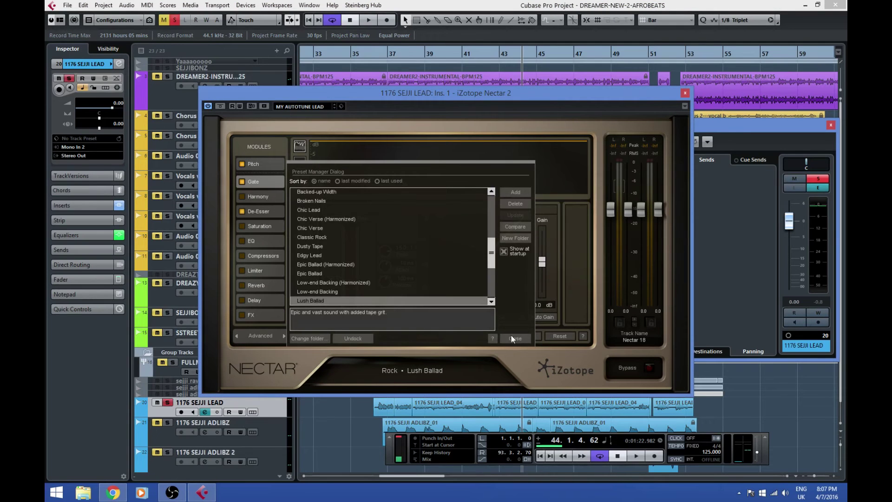
{"action": "left_click", "coordinate": [516, 339]}
{"action": "left_click_drag", "start_coordinate": [457, 90], "coordinate": [534, 68]}
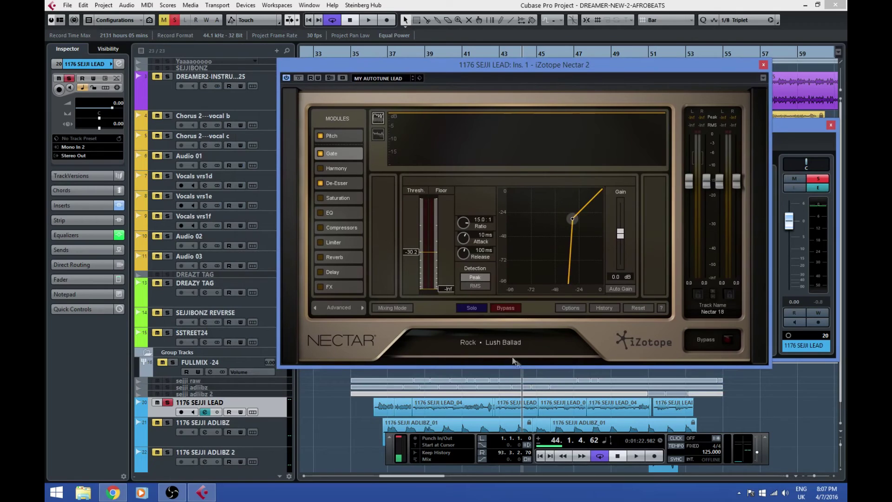
{"action": "left_click", "coordinate": [339, 133]}
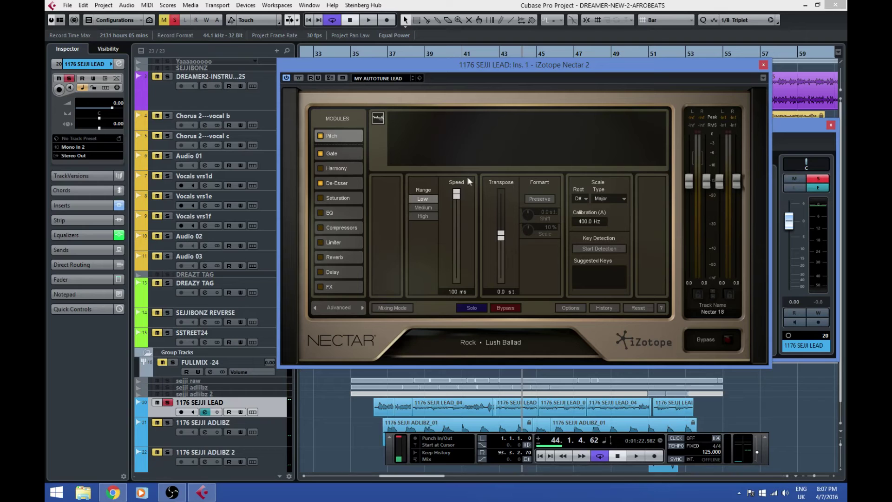
{"action": "left_click", "coordinate": [337, 154]}
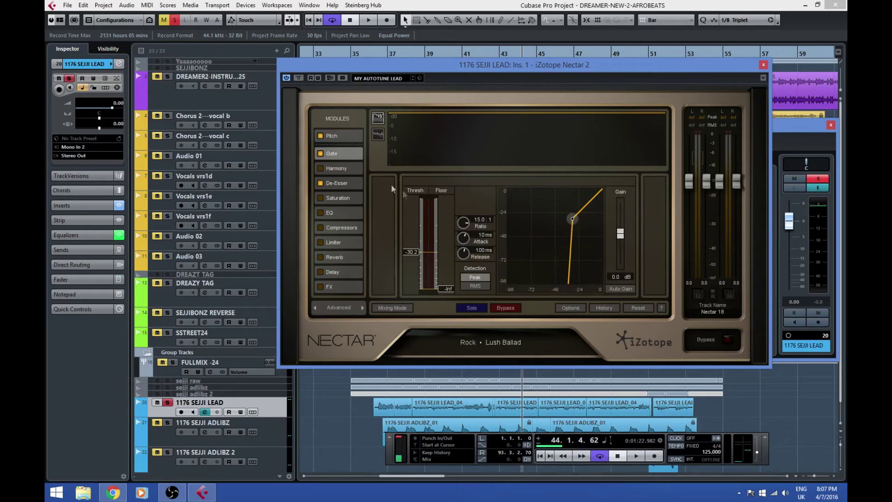
{"action": "left_click", "coordinate": [343, 181]}
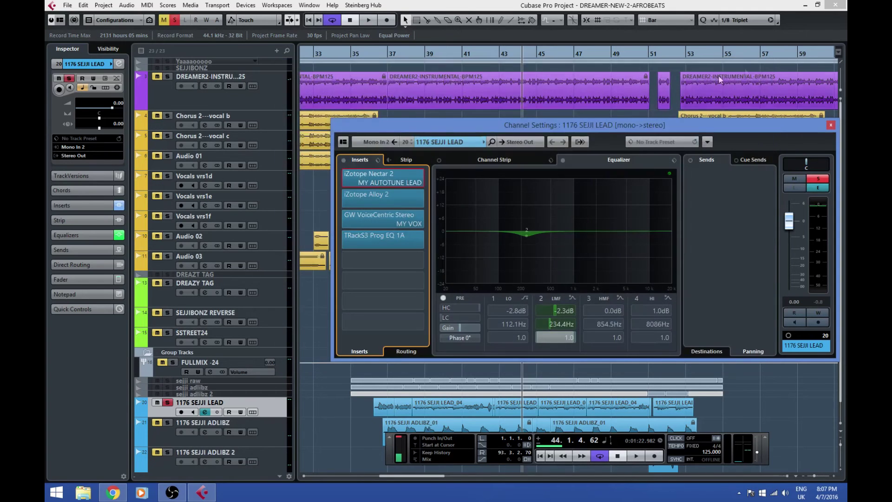
{"action": "left_click", "coordinate": [764, 64]}
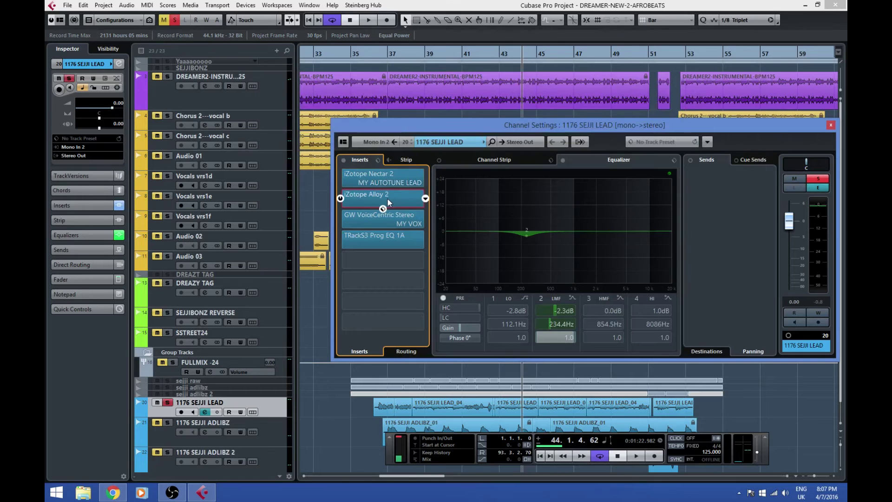
Dismiss the preset manager of 1176 SEJJI LEAD's iZotope Alloy 2 insert, examine its Equalizer and De-Esser modules, and close the plug-in
{"action": "left_click", "coordinate": [387, 200]}
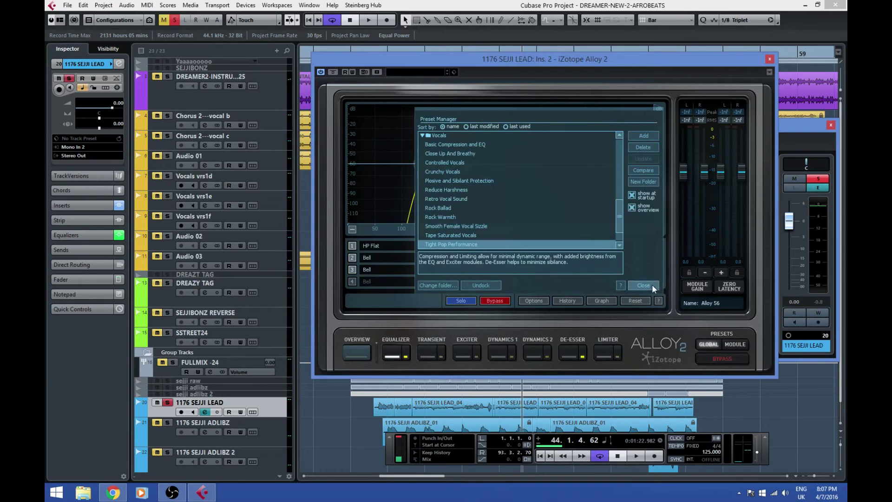
{"action": "left_click", "coordinate": [652, 285]}
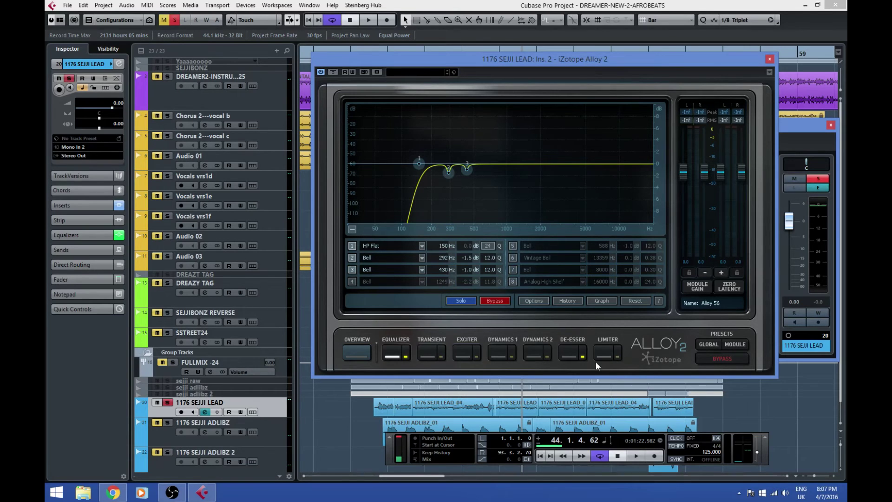
{"action": "left_click", "coordinate": [576, 354]}
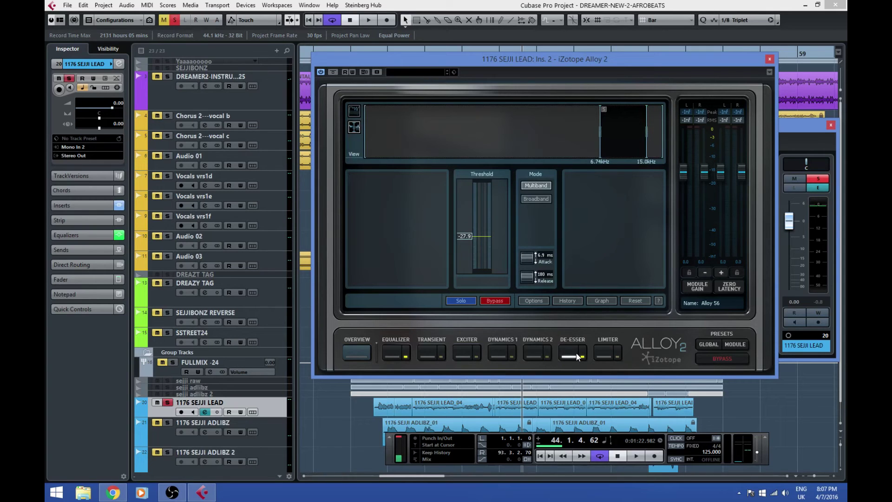
{"action": "left_click", "coordinate": [769, 59]}
Examine the intensity, delay, doubler and reverb controls of the GW VoiceCentric Stereo insert, and close the plug-in
{"action": "left_click", "coordinate": [406, 220]}
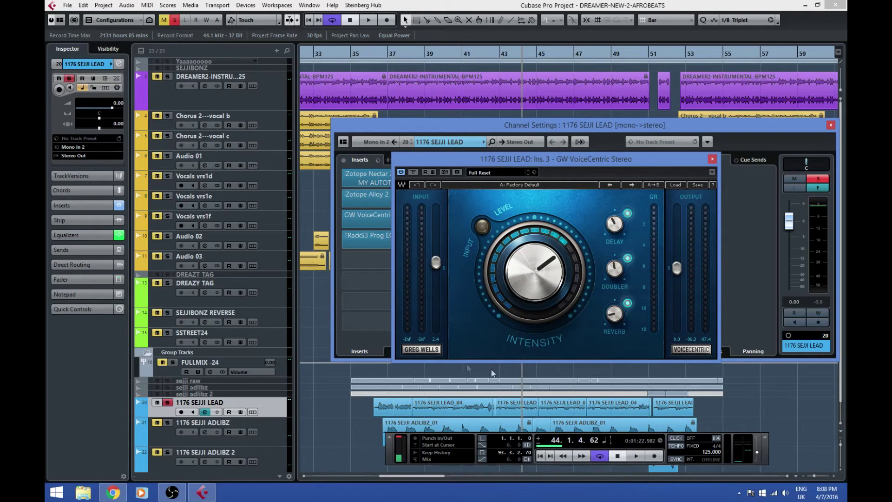
{"action": "mouse_move", "coordinate": [616, 314]}
{"action": "mouse_move", "coordinate": [617, 223]}
{"action": "left_click", "coordinate": [712, 159]}
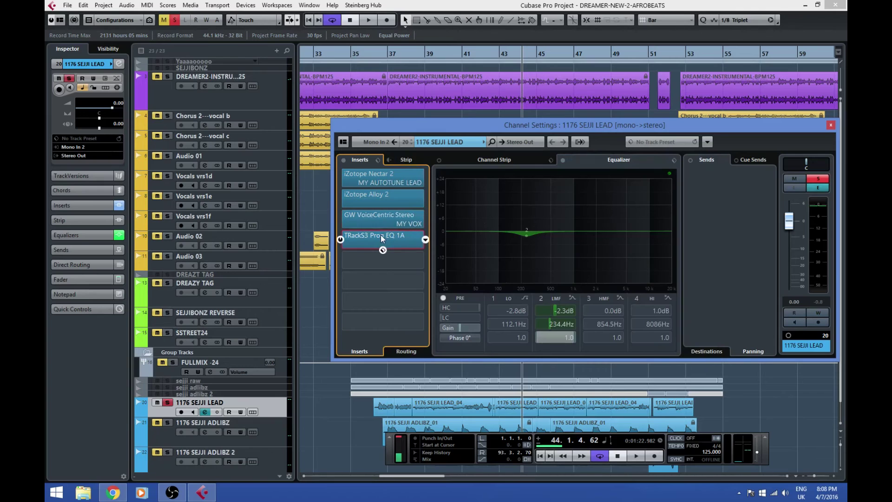
Examine the TRackS3 Prog EQ 1A insert on 1176 SEJJI LEAD, and close the plug-in and the channel settings
{"action": "left_click", "coordinate": [380, 235]}
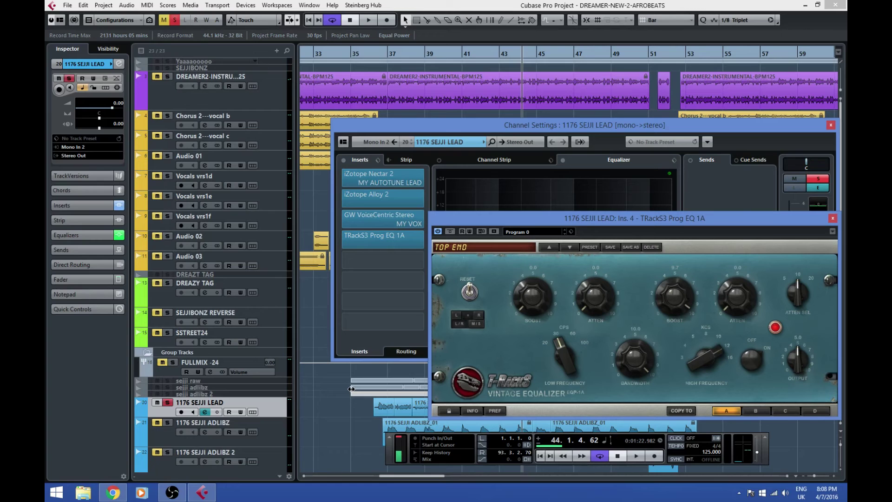
{"action": "left_click", "coordinate": [832, 218]}
{"action": "left_click", "coordinate": [831, 125]}
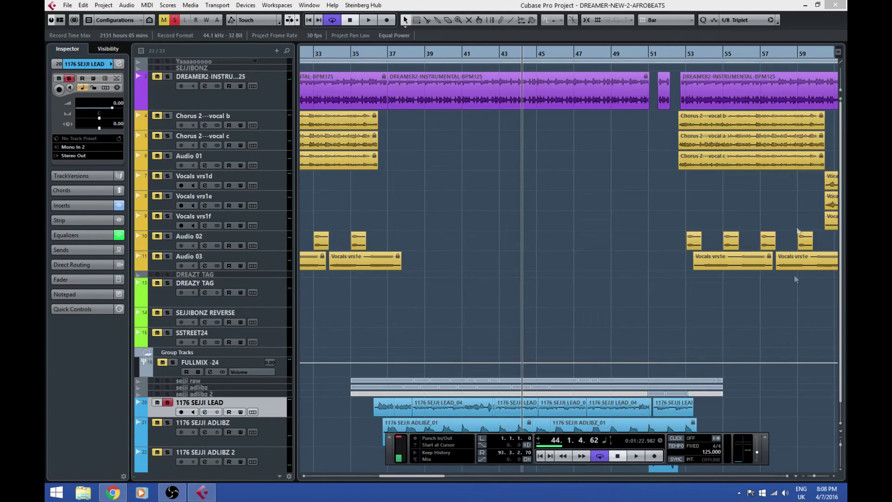
Switch the solo from 1176 SEJJI LEAD to 1176 SEJJI ADLIBZ and listen to it from about bar 37
{"action": "left_click_drag", "start_coordinate": [840, 365], "coordinate": [844, 394]}
{"action": "left_click", "coordinate": [168, 399]}
{"action": "left_click", "coordinate": [164, 379]}
{"action": "left_click", "coordinate": [385, 52]}
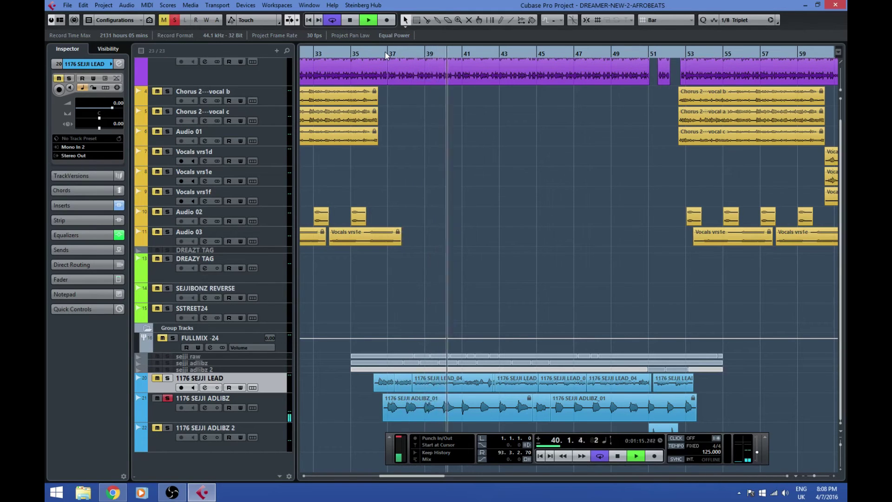
{"action": "key", "text": "space"}
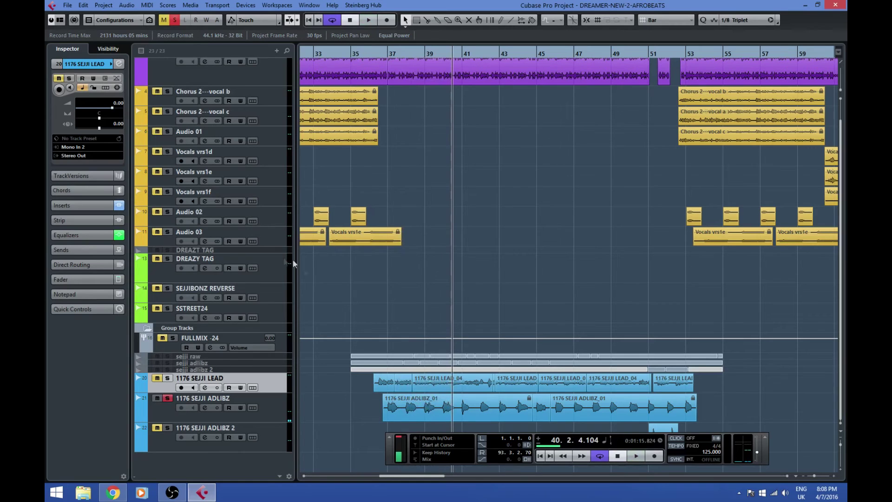
Open the channel settings of 1176 SEJJI ADLIBZ and unfreeze the channel, deleting its freeze files
{"action": "left_click", "coordinate": [277, 411]}
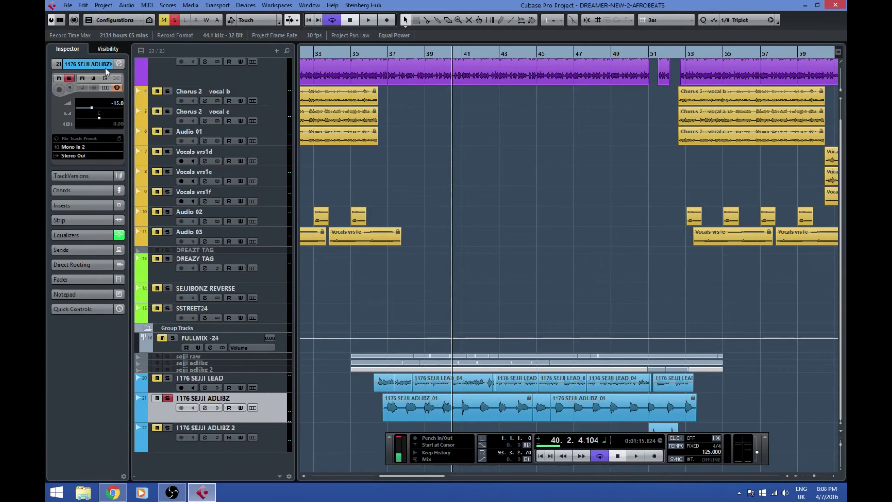
{"action": "left_click", "coordinate": [119, 64]}
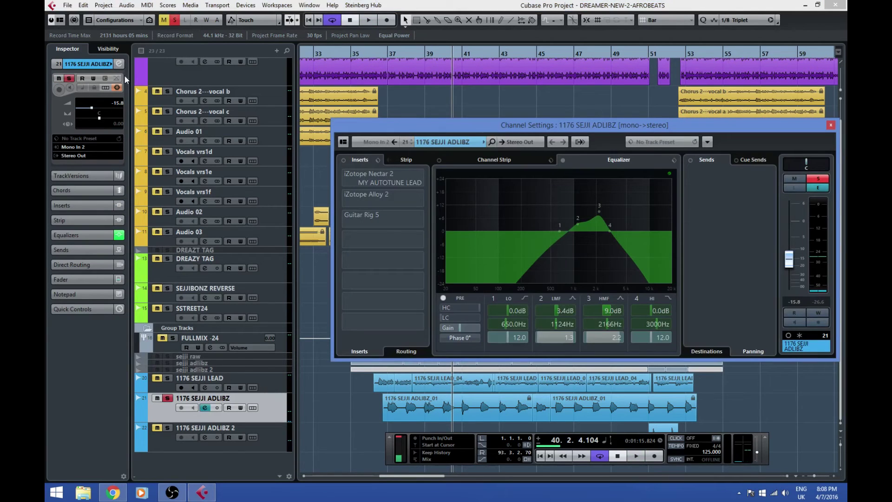
{"action": "left_click", "coordinate": [117, 88]}
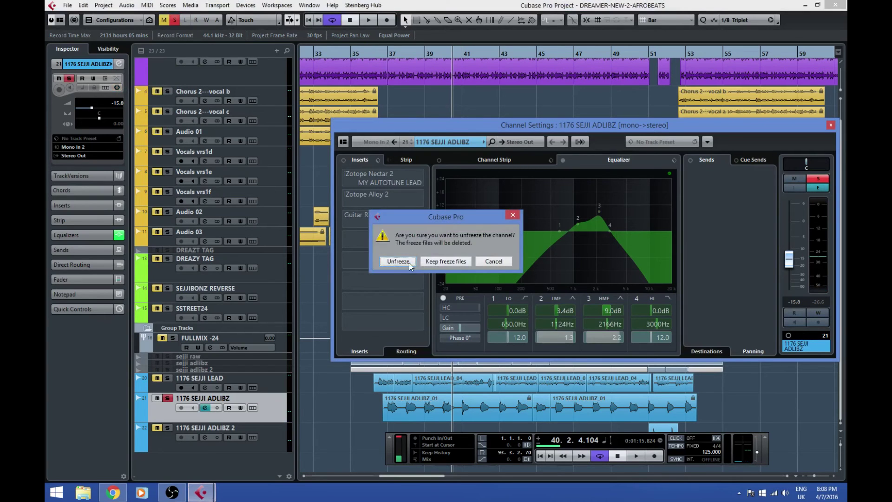
{"action": "left_click", "coordinate": [409, 263]}
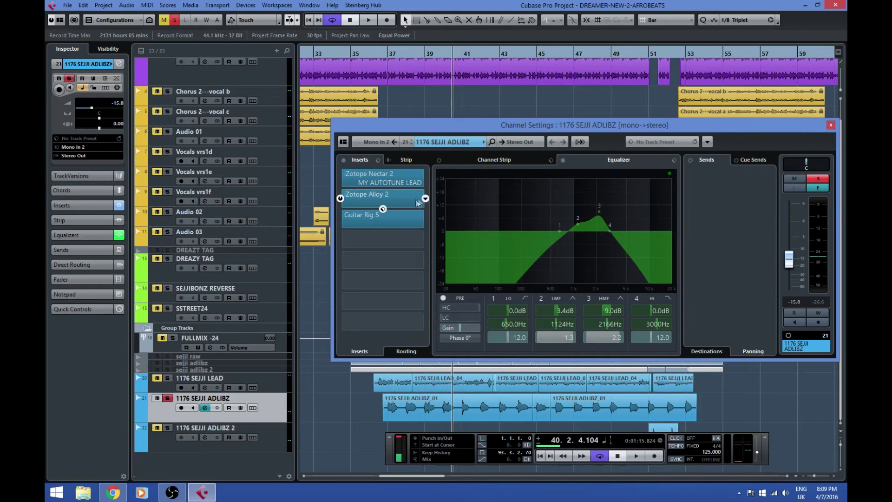
{"action": "left_click", "coordinate": [408, 409]}
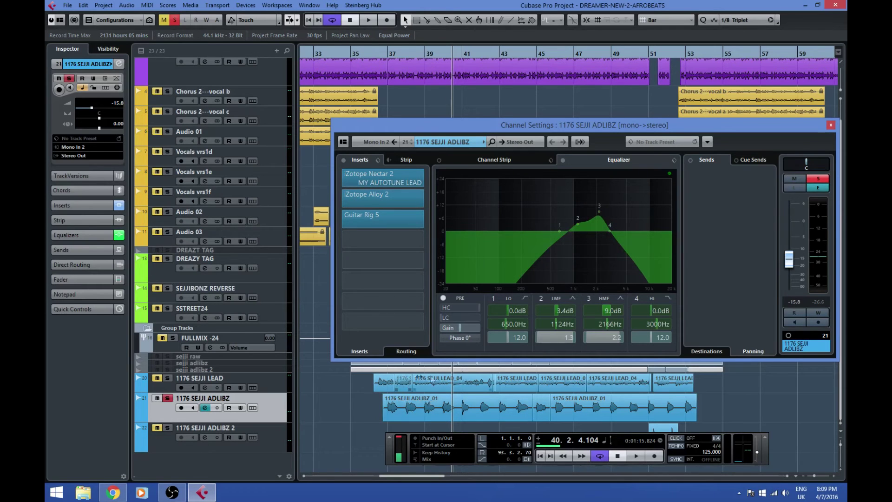
Dismiss the preset manager of 1176 SEJJI ADLIBZ's iZotope Nectar 2 insert, examine its Pitch, Gate and De-Esser modules, and close the plug-in
{"action": "left_click", "coordinate": [385, 177]}
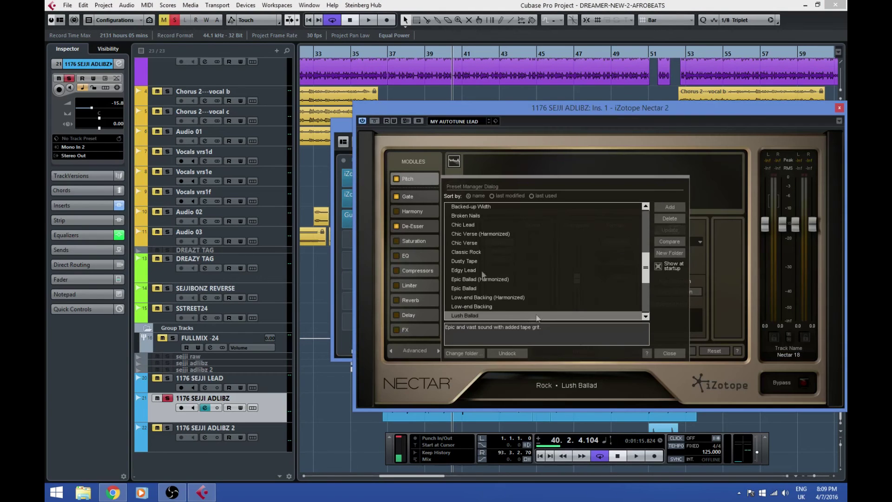
{"action": "left_click", "coordinate": [669, 354]}
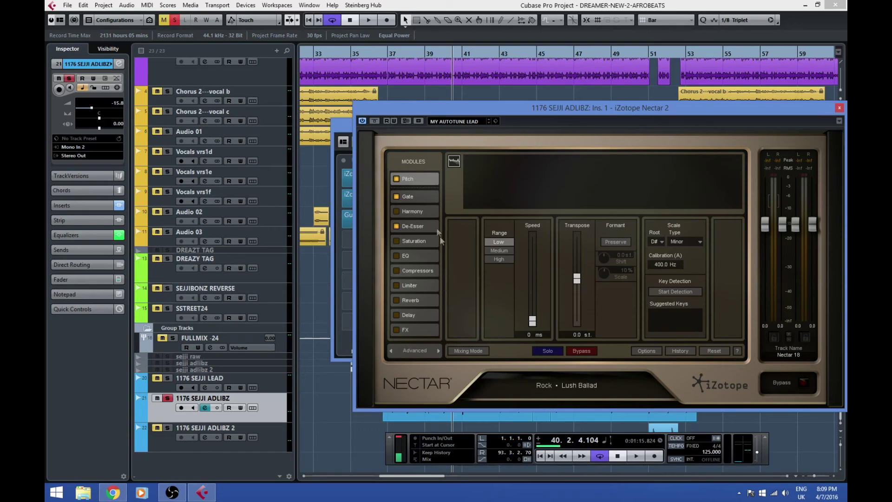
{"action": "left_click", "coordinate": [416, 194]}
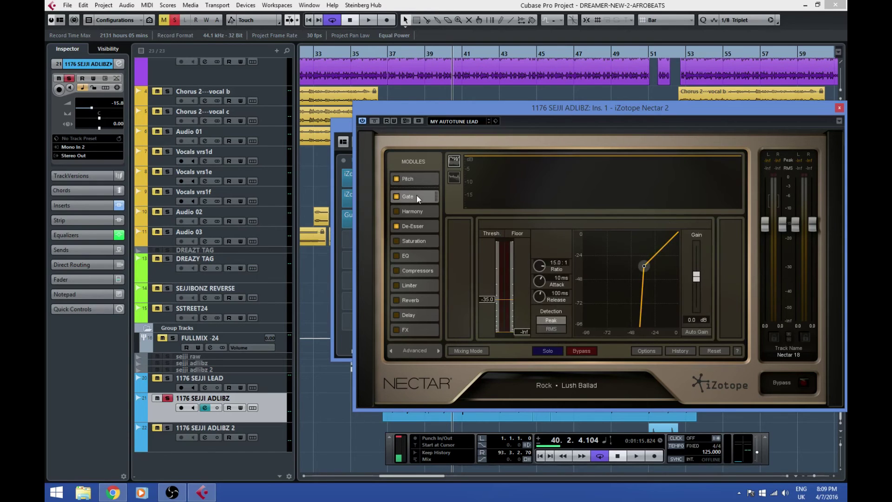
{"action": "left_click", "coordinate": [414, 227]}
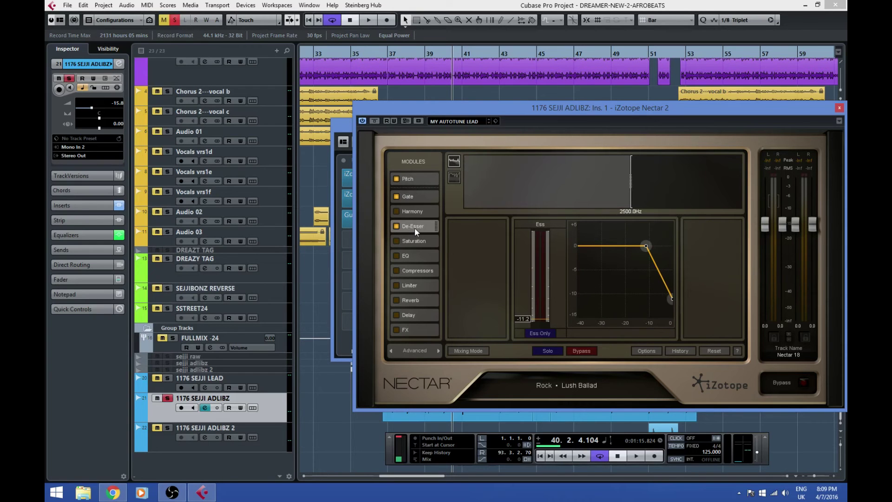
{"action": "left_click", "coordinate": [840, 108]}
Dismiss the preset manager of 1176 SEJJI ADLIBZ's iZotope Alloy 2 insert, examine its Equalizer and De-Esser modules, and close the plug-in
{"action": "left_click", "coordinate": [394, 197]}
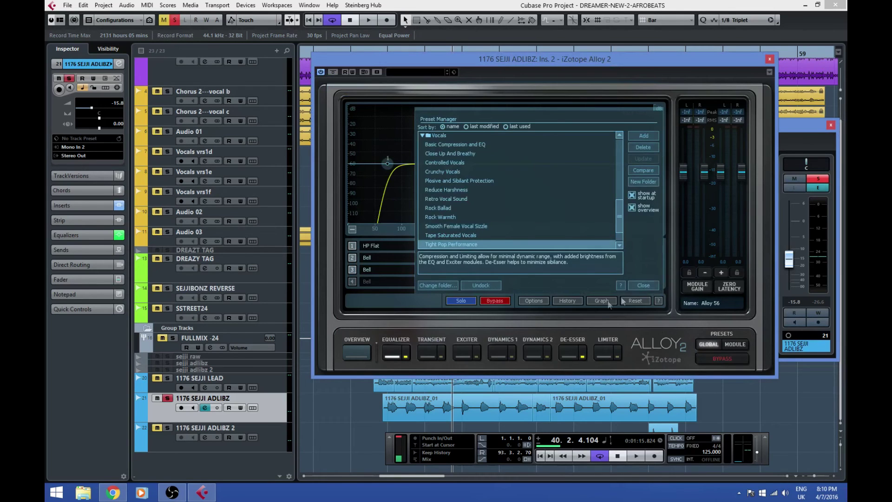
{"action": "left_click", "coordinate": [652, 285]}
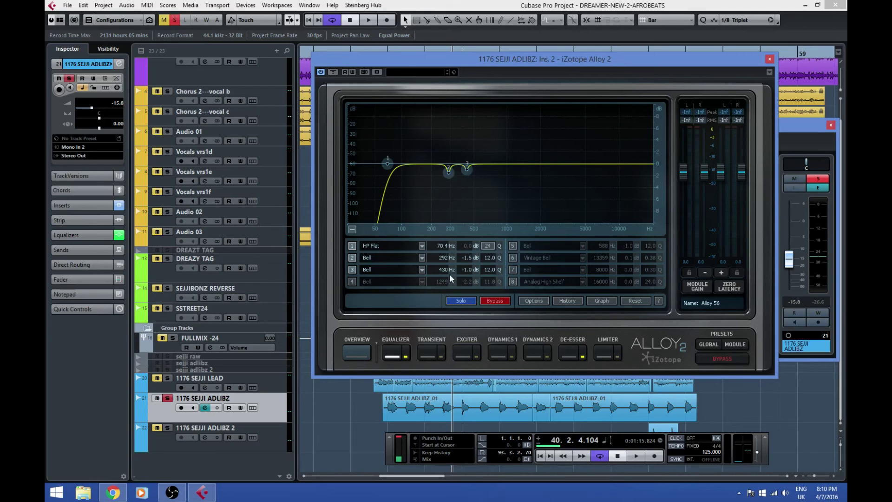
{"action": "left_click", "coordinate": [565, 354]}
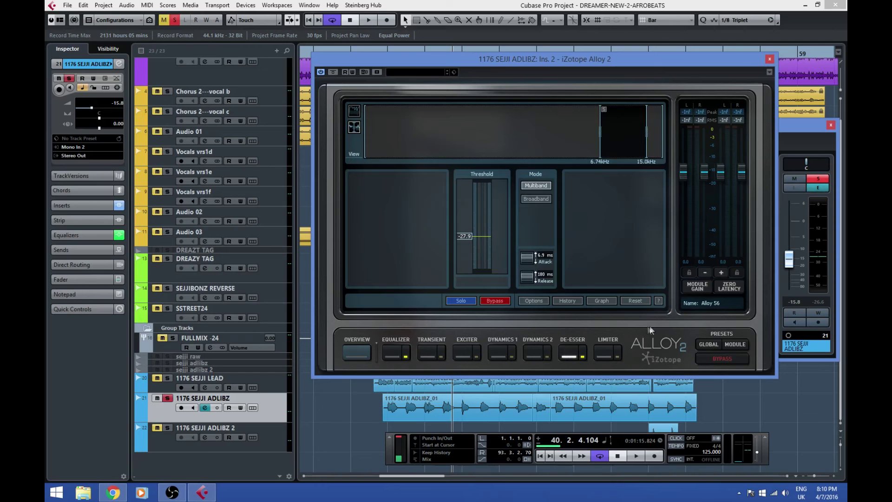
{"action": "left_click", "coordinate": [770, 60]}
Examine the delay and reverb rack of 1176 SEJJI ADLIBZ's Guitar Rig 5 insert, and close the plug-in and the channel settings
{"action": "left_click", "coordinate": [398, 216]}
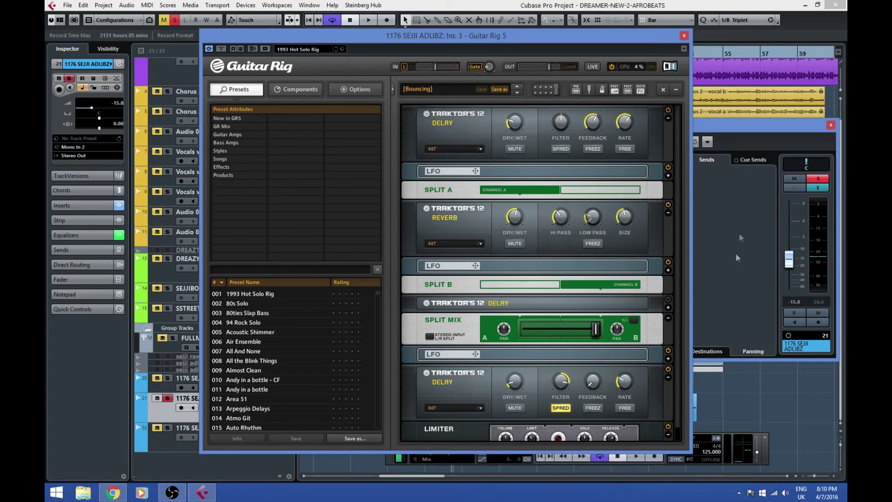
{"action": "left_click", "coordinate": [687, 35]}
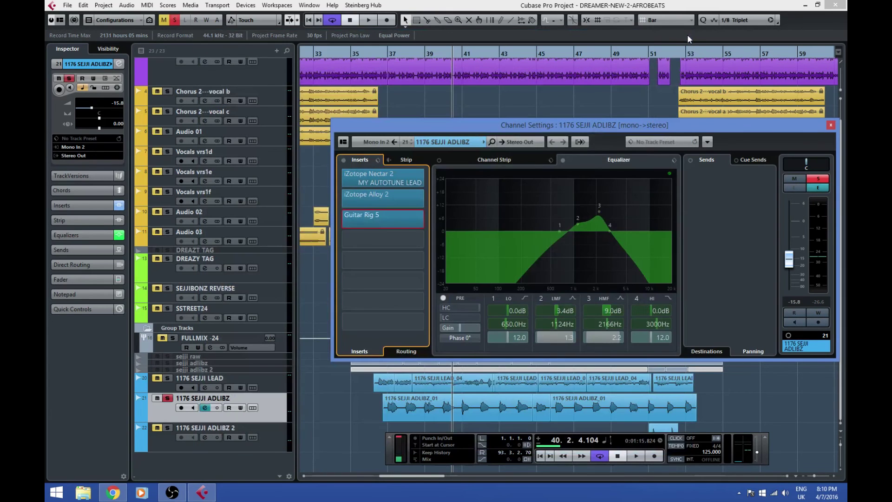
{"action": "left_click", "coordinate": [830, 125]}
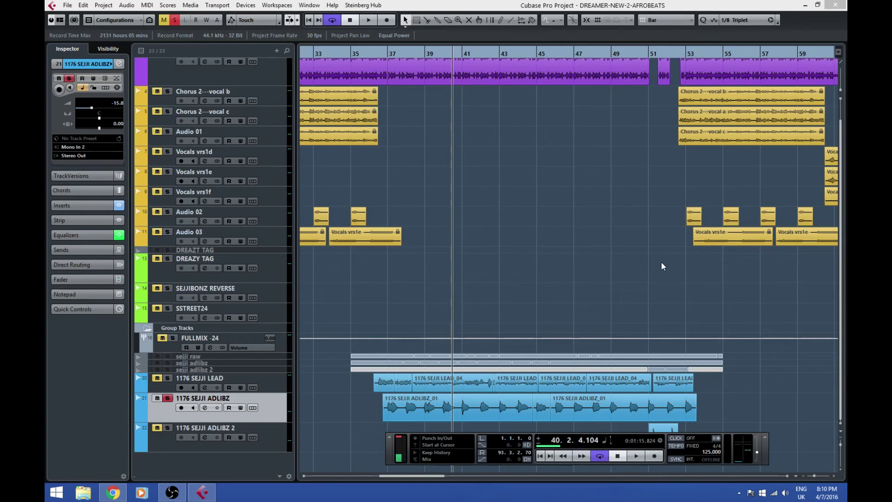
Open the MixConsole and examine the T-RackS CS Quad Image, VEQ4 Stereo and Presswerk inserts on the Stereo Out channel
{"action": "key", "text": "F3"}
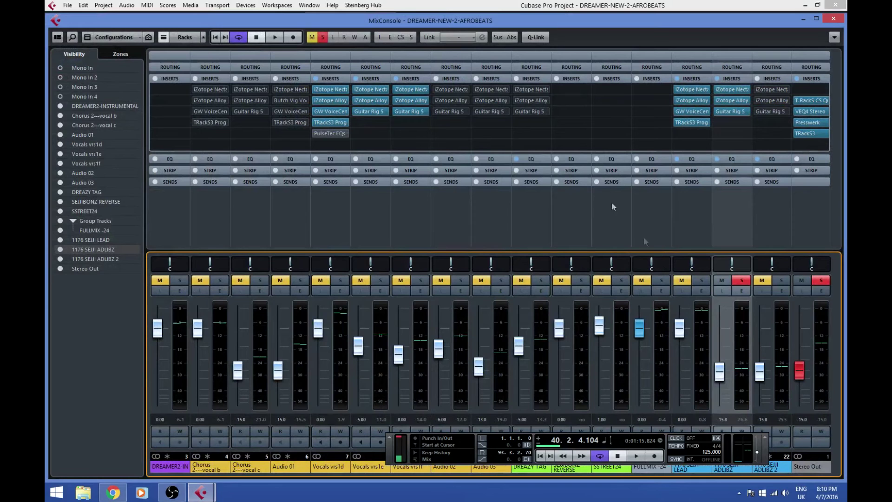
{"action": "left_click", "coordinate": [819, 103]}
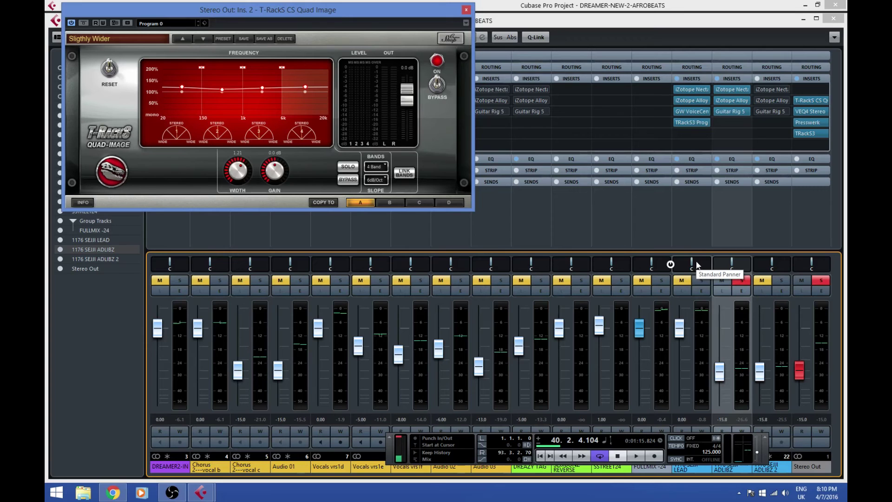
{"action": "left_click", "coordinate": [816, 113]}
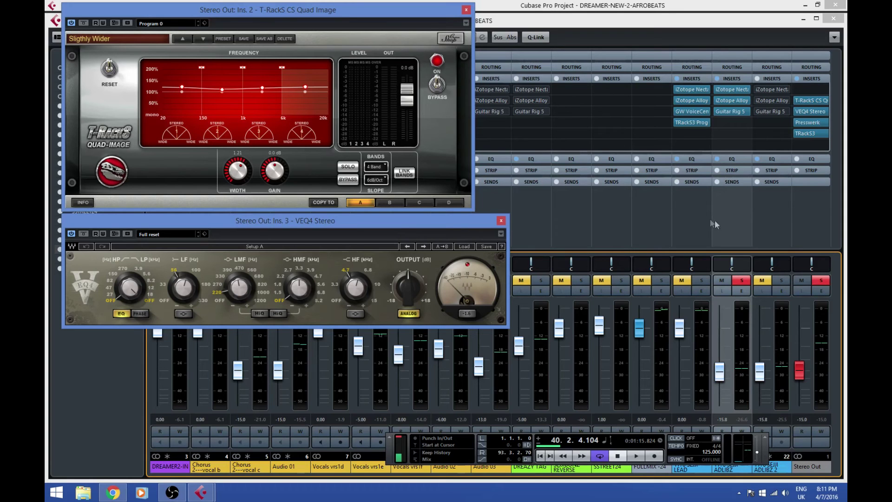
{"action": "left_click", "coordinate": [809, 122]}
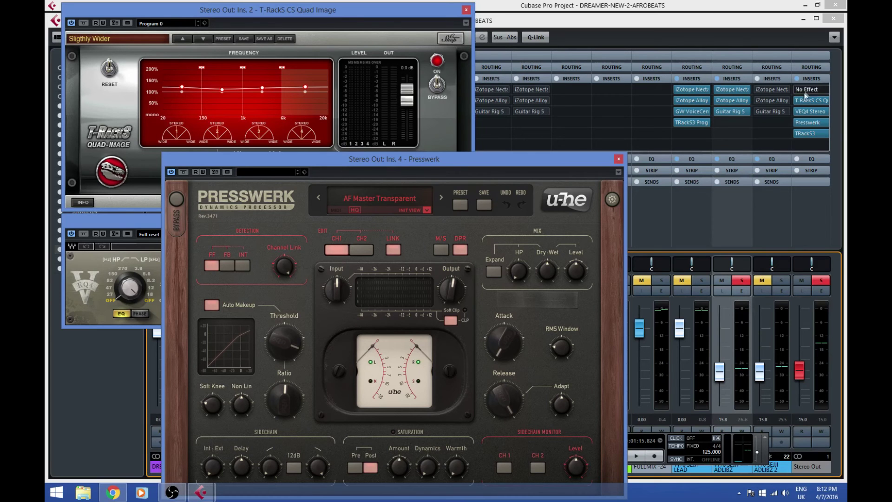
Open the TRackS3 insert on Stereo Out and examine its processing chain, including the Model 670 compressor and the brickwall limiter
{"action": "left_click", "coordinate": [815, 135]}
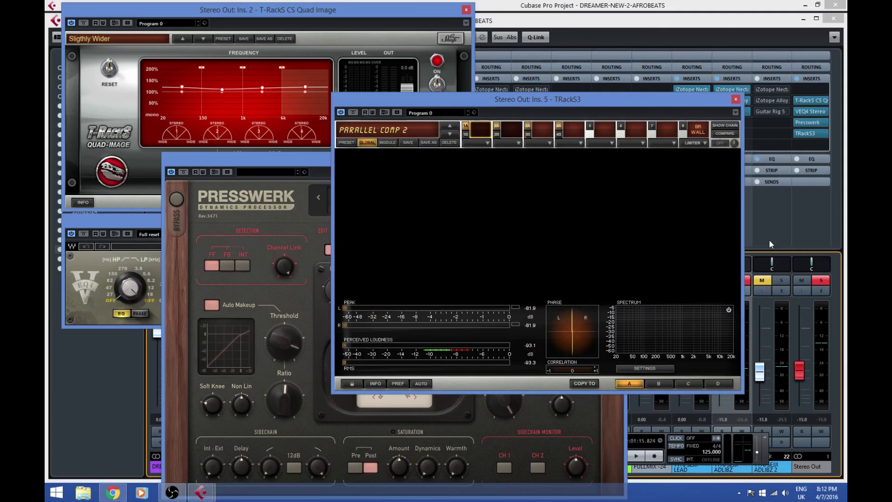
{"action": "left_click", "coordinate": [731, 126]}
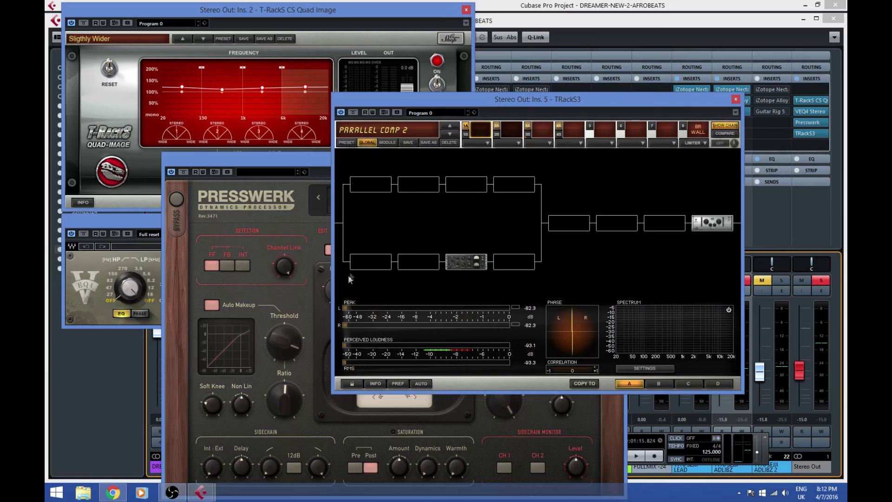
{"action": "left_click", "coordinate": [476, 263]}
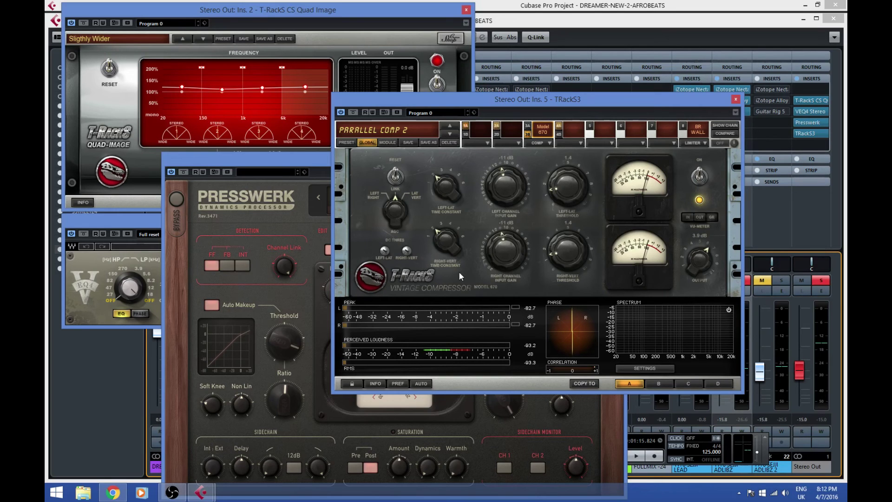
{"action": "left_click", "coordinate": [730, 128]}
{"action": "left_click", "coordinate": [719, 230]}
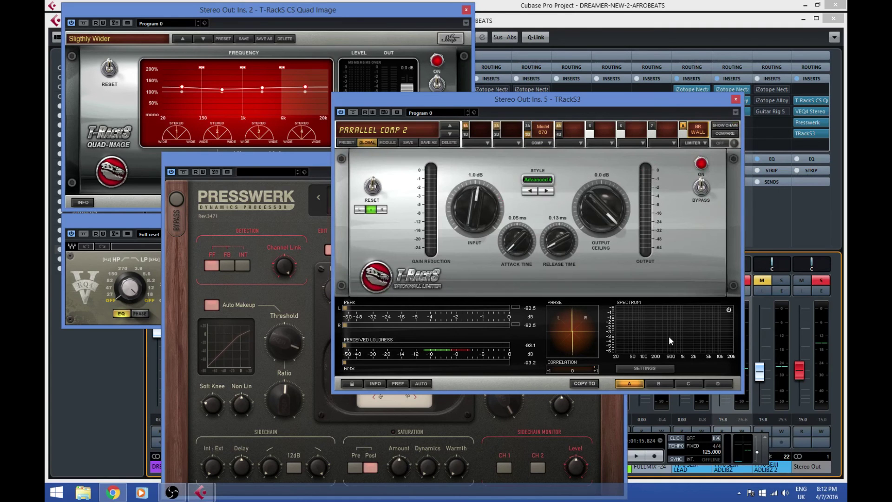